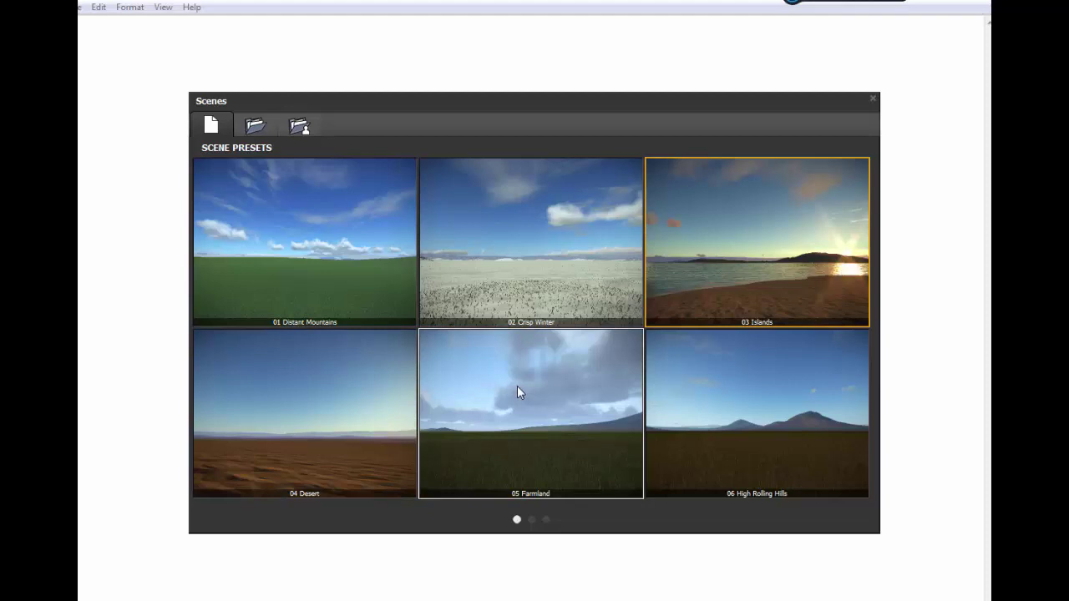
Start a new scene from the 01 Distant Mountains preset.
left_click(351, 286)
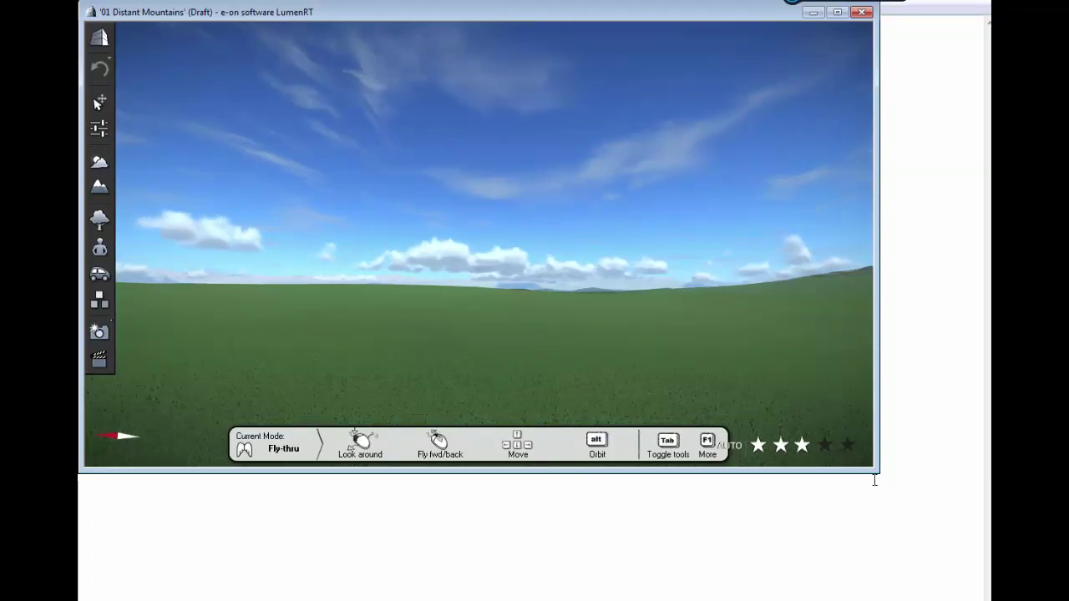
Enlarge the scene window by dragging its lower-right corner.
left_click_drag(874, 480, 985, 598)
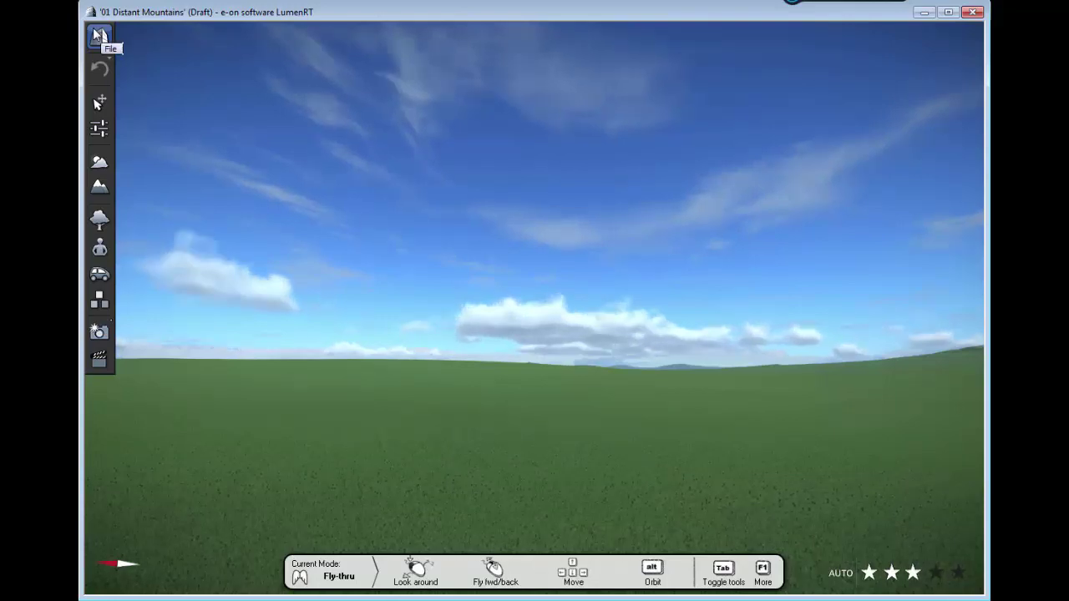
Attempt to close the scene, cancel the save prompt, and dismiss the File flyout.
left_click(99, 35)
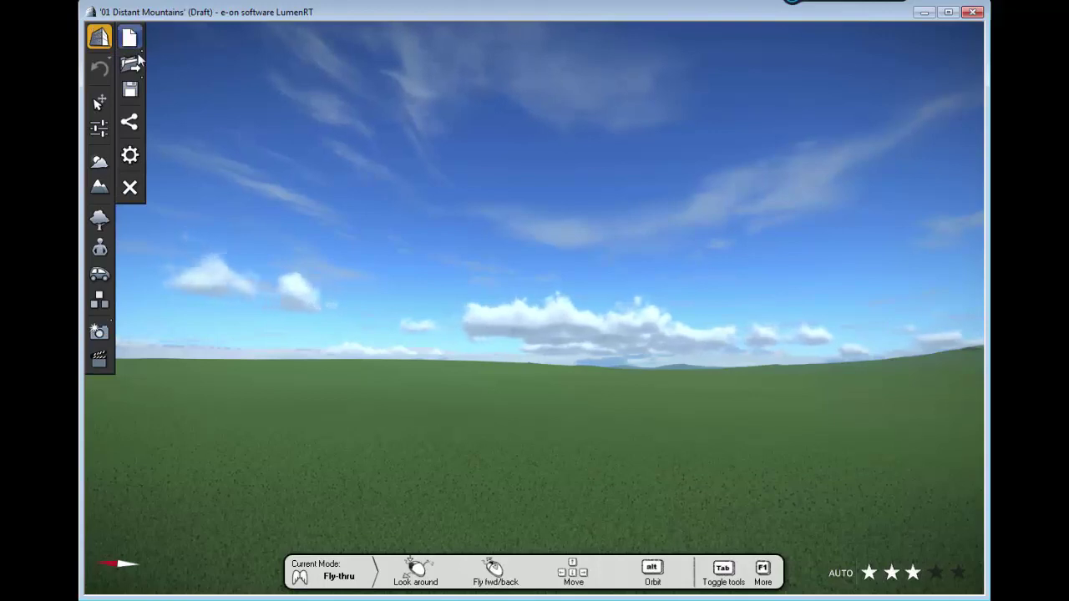
left_click(139, 67)
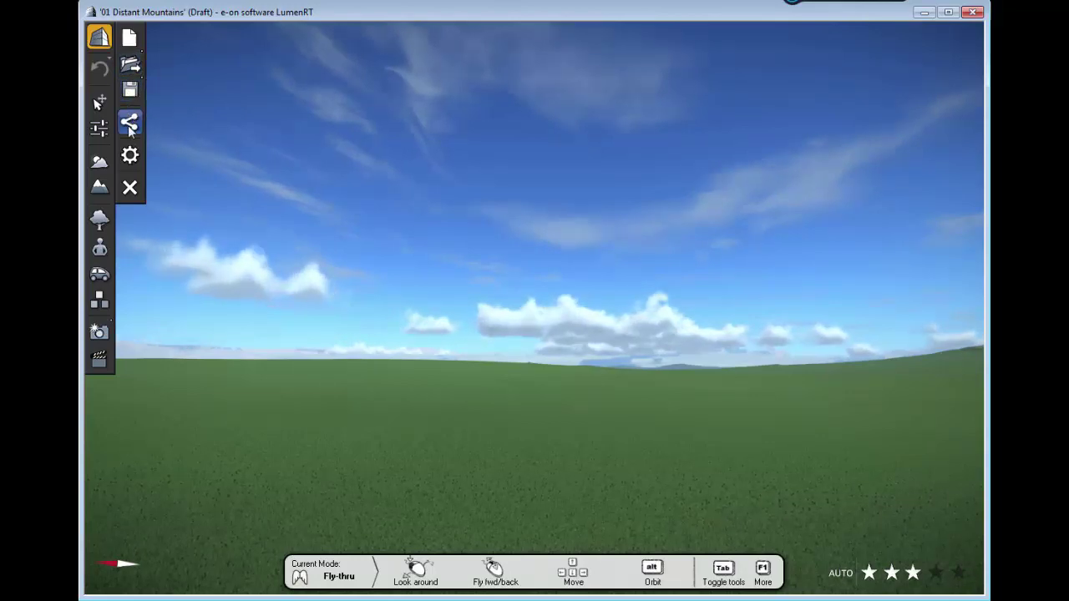
left_click(132, 189)
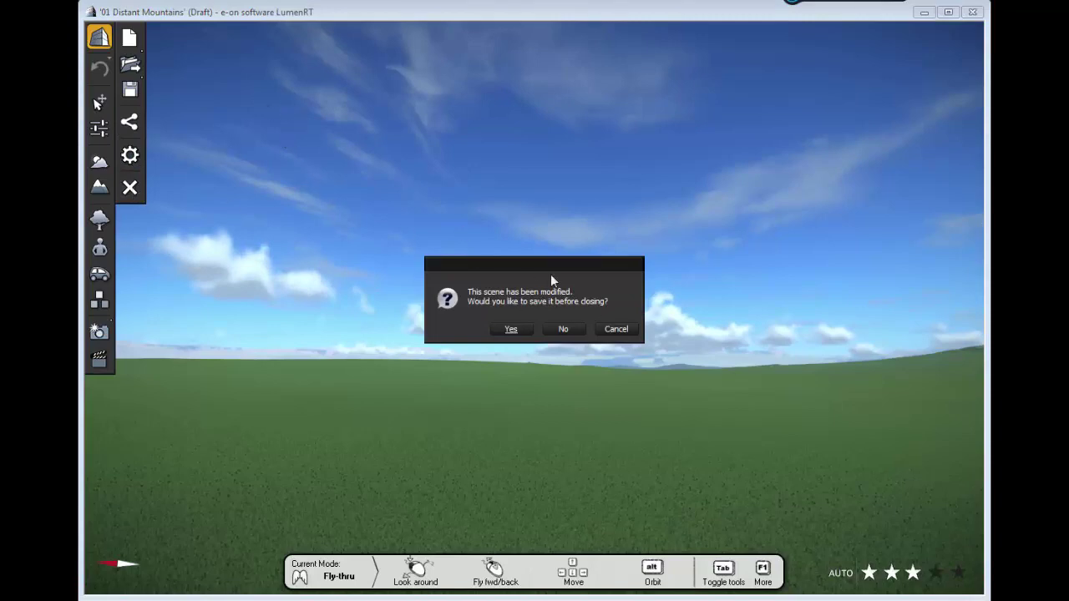
left_click(616, 328)
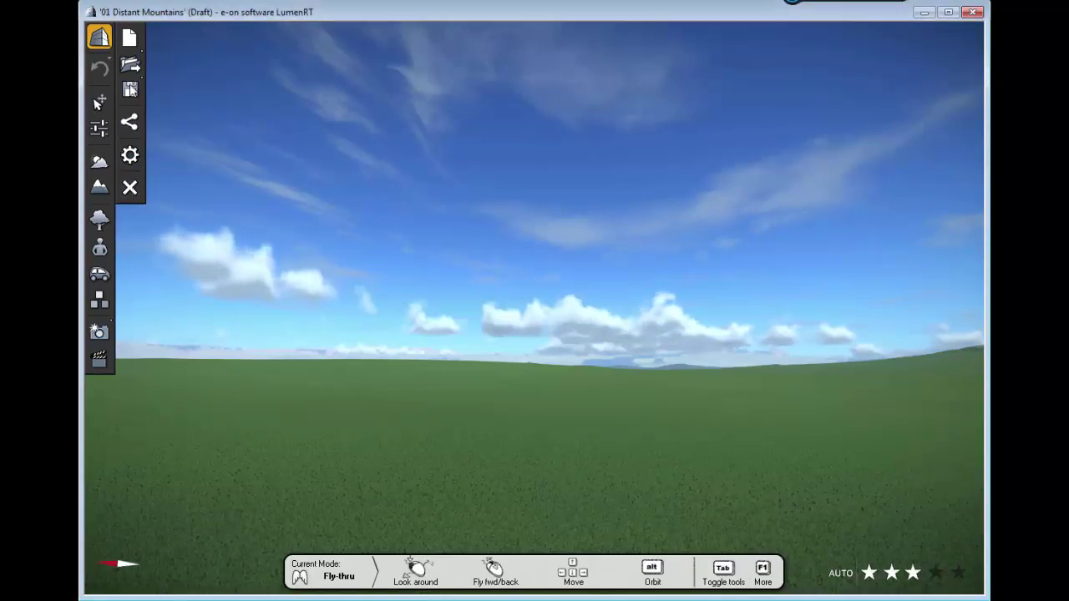
left_click(104, 42)
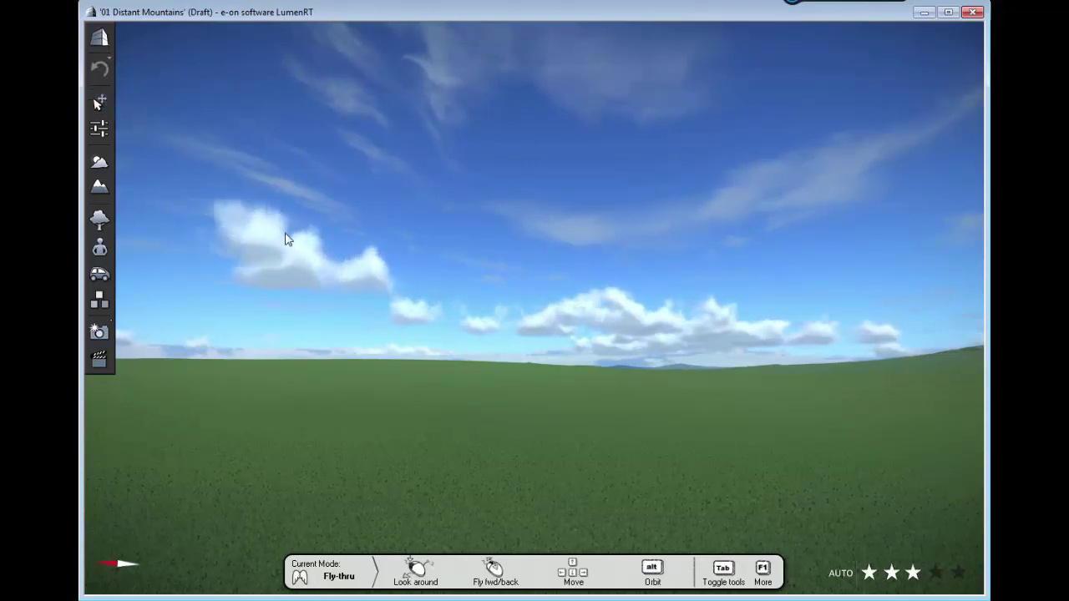
Display the Setup flyout with the scene setup options.
left_click(99, 103)
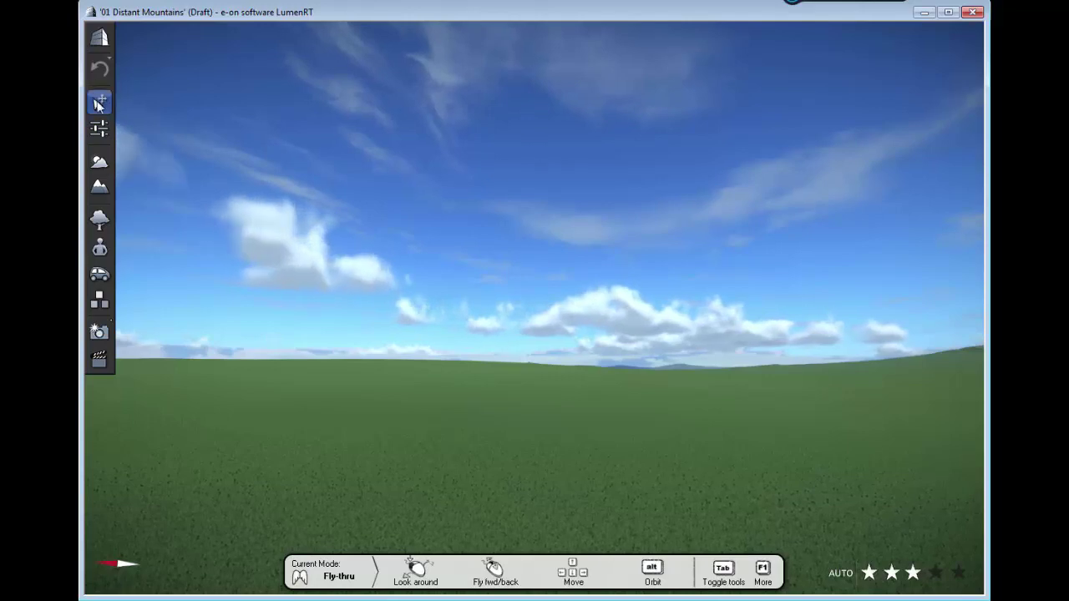
left_click(100, 127)
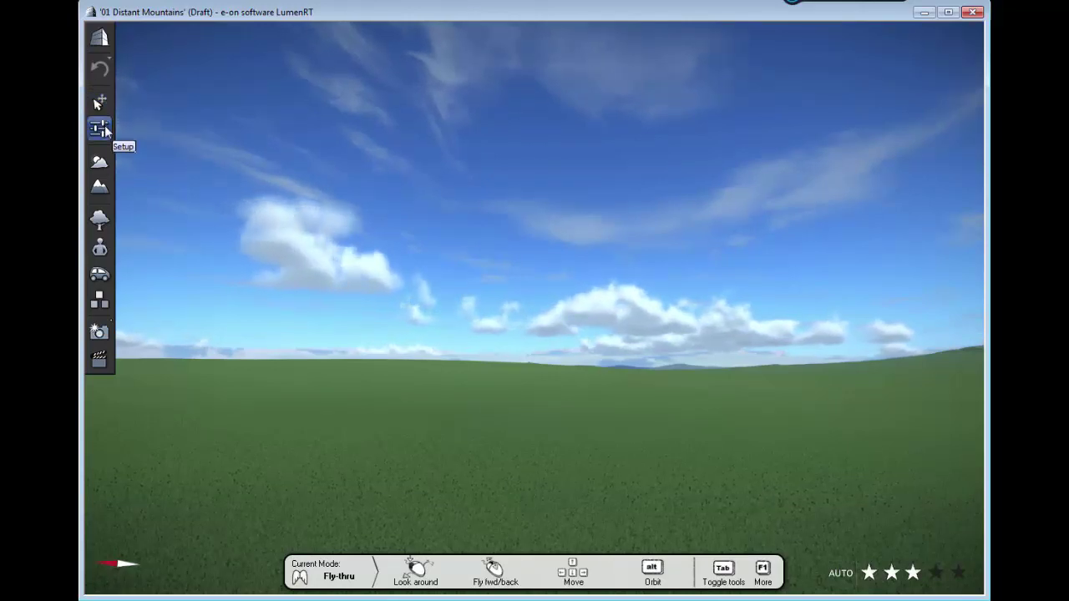
left_click(101, 129)
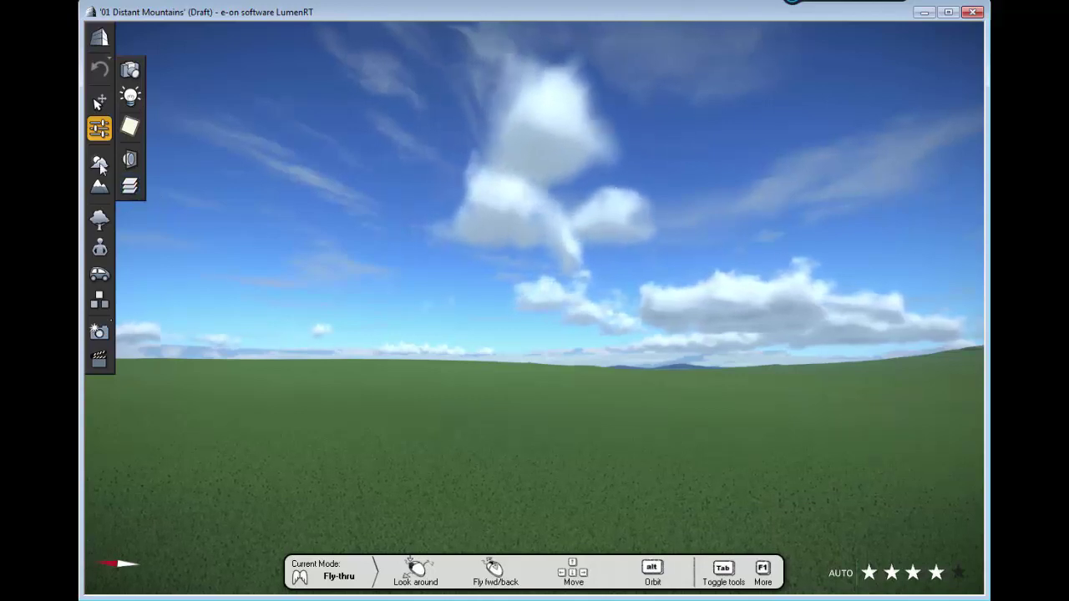
Set the sun to 25° pitch and 68° azimuth with the date on Jul 18.
left_click(98, 164)
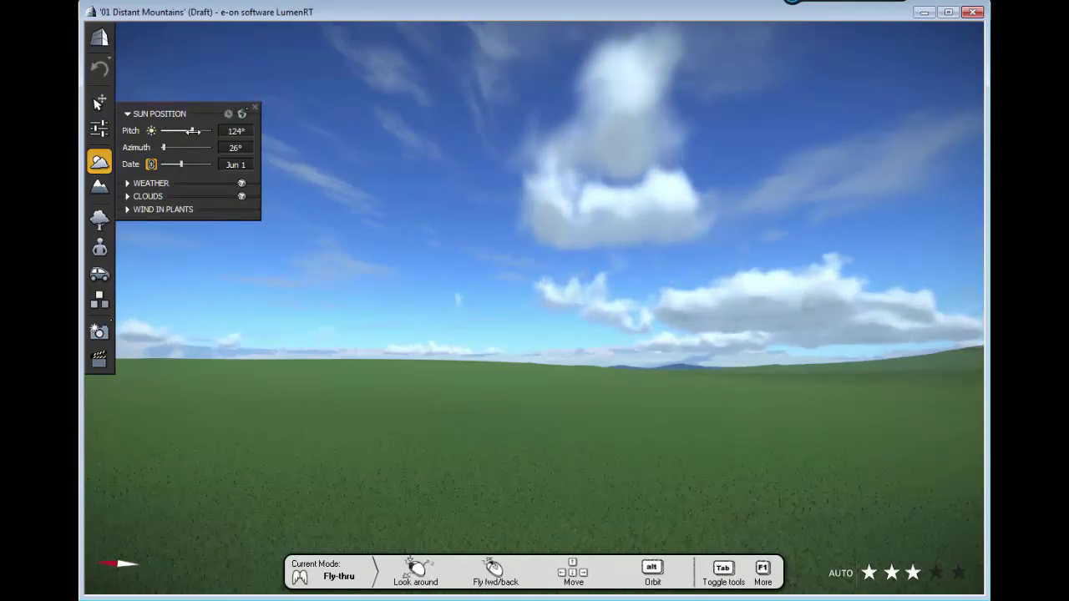
left_click_drag(193, 131, 171, 133)
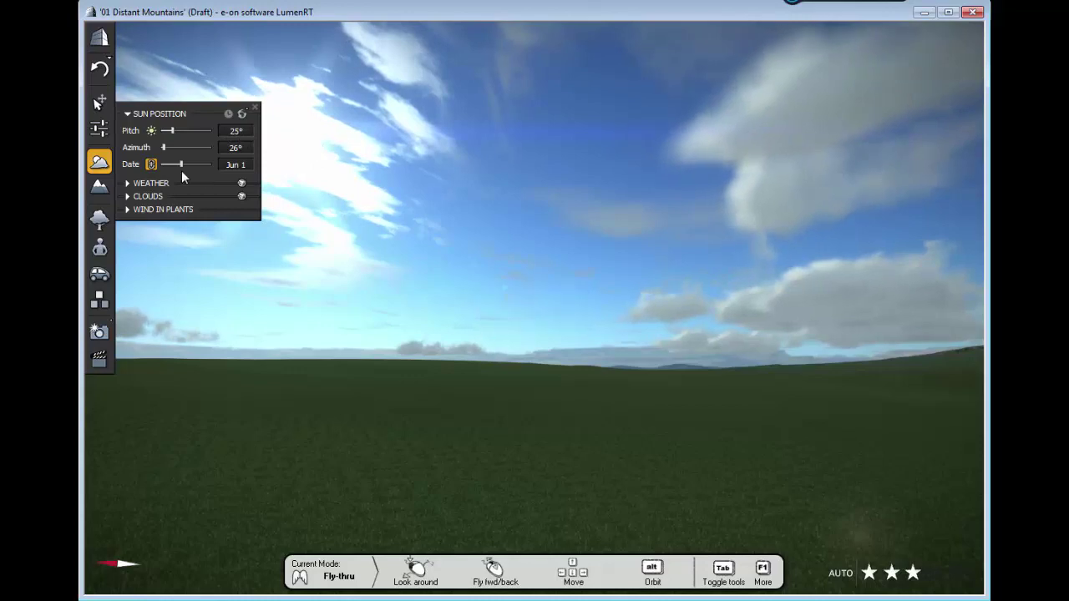
left_click_drag(165, 147, 171, 147)
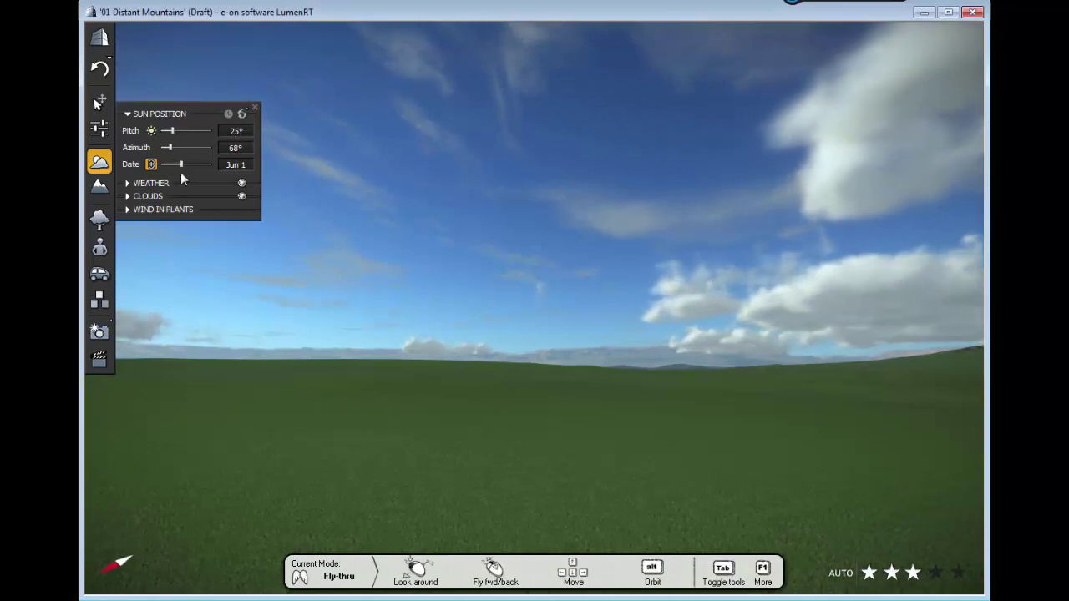
mouse_move(181, 163)
left_mouse_down()
mouse_move(198, 164)
mouse_move(187, 164)
left_mouse_up()
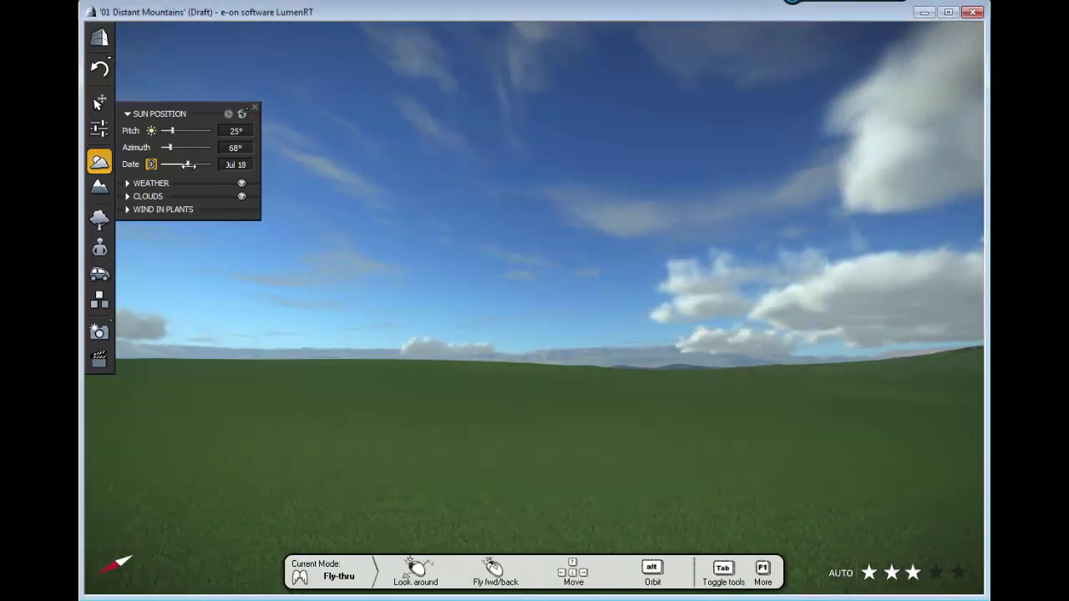
Push the weather toward Overcast and Hazy to grey the sky.
left_click(127, 182)
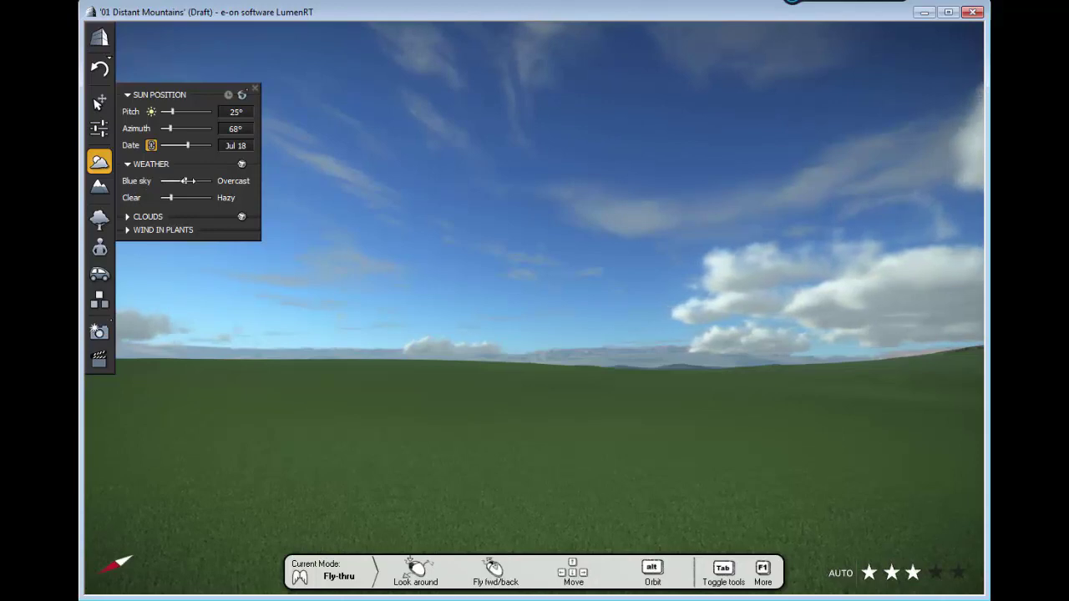
left_click_drag(185, 181, 198, 180)
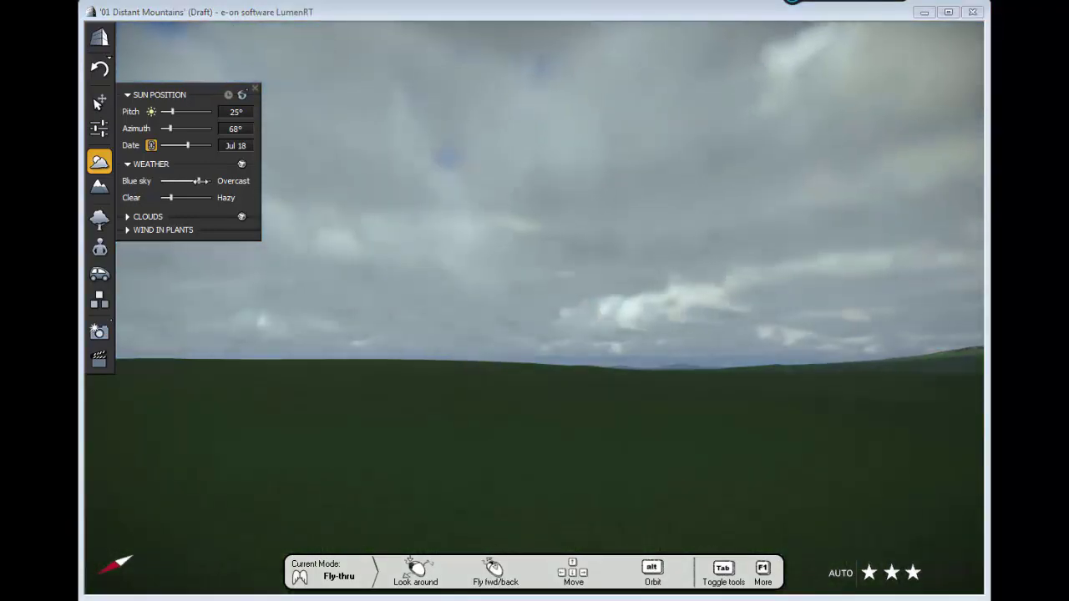
left_click_drag(170, 197, 194, 181)
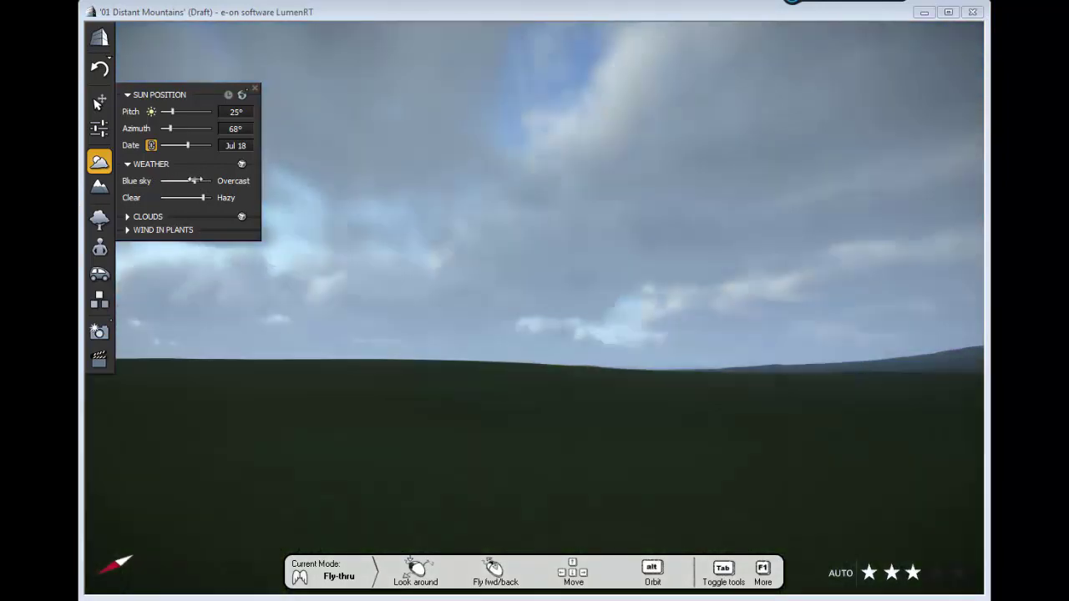
left_click_drag(194, 181, 200, 181)
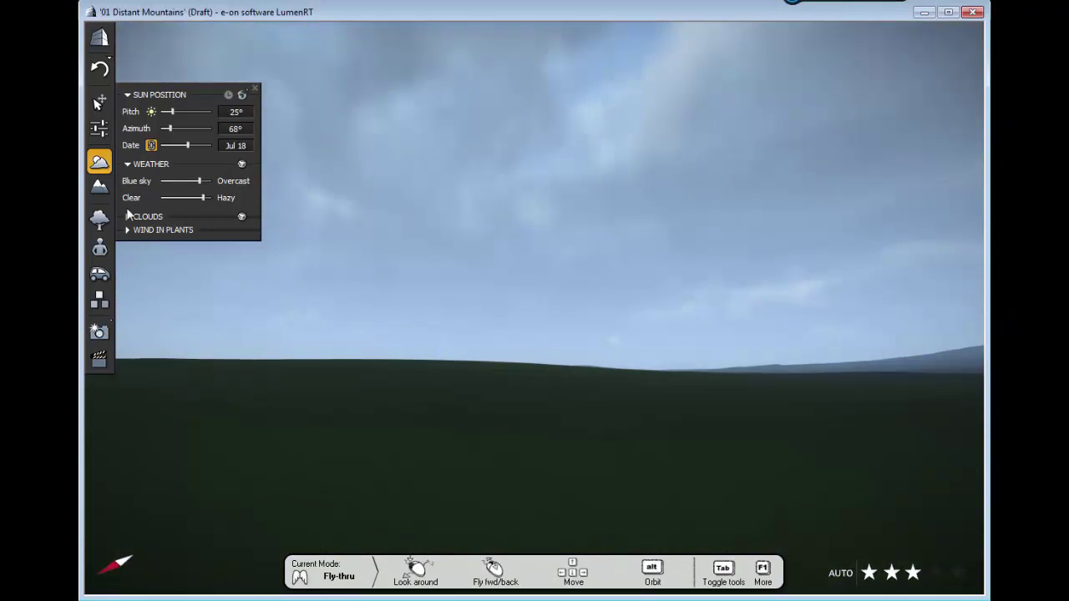
Change the cloud direction, speed up the clouds, and raise plant wind toward Windy.
left_click(128, 217)
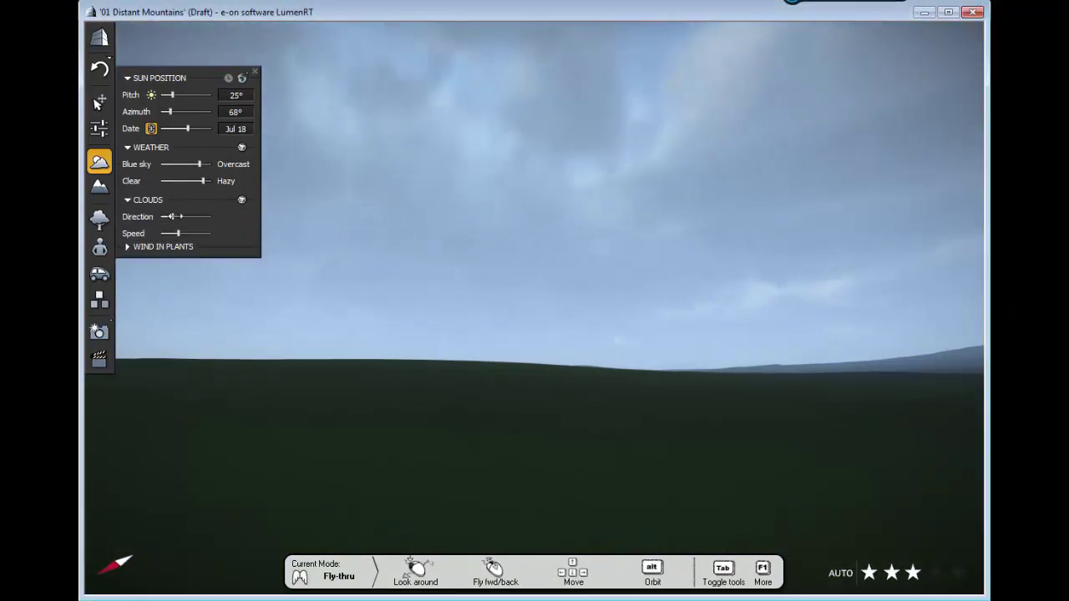
left_click_drag(170, 216, 190, 216)
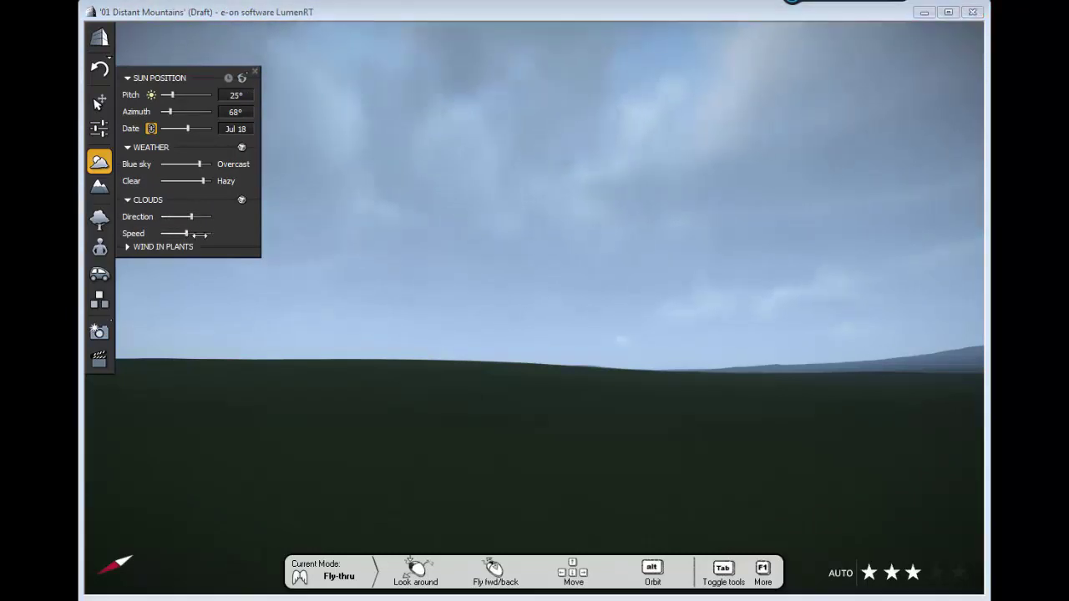
left_click_drag(198, 235, 202, 235)
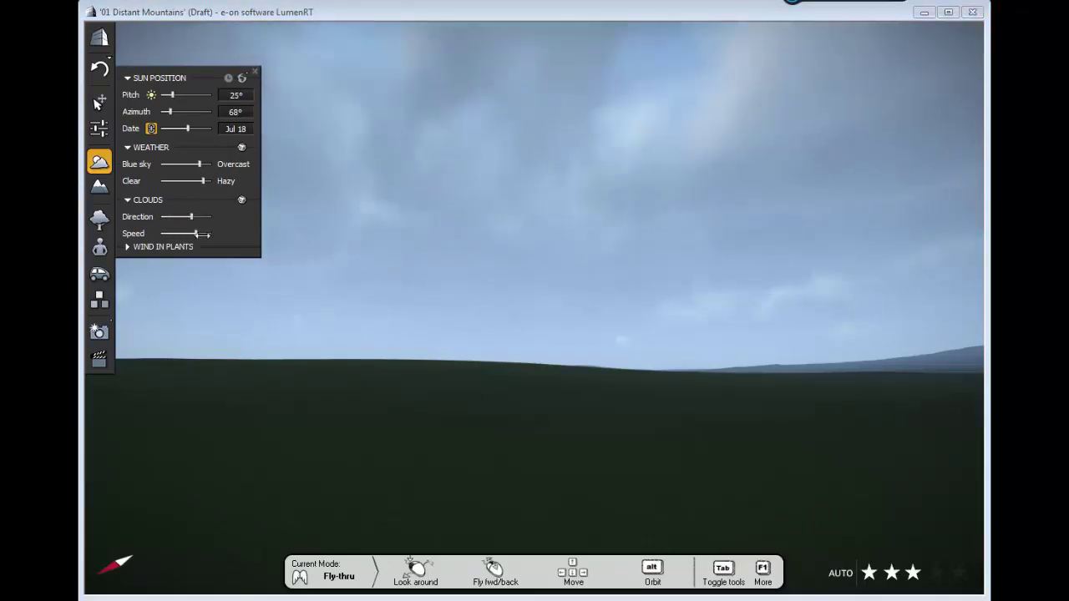
left_click(128, 248)
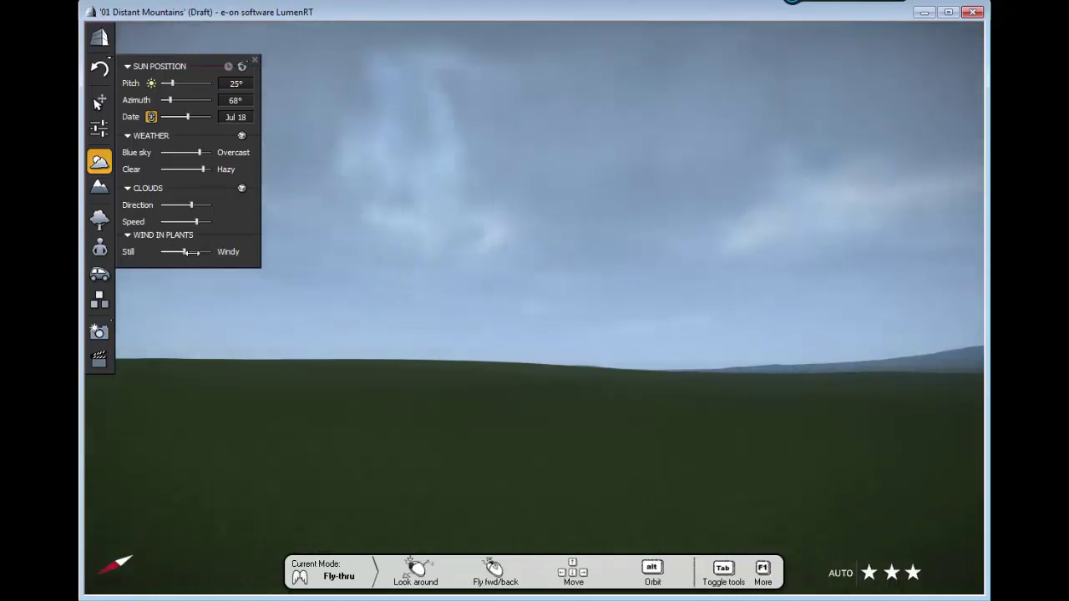
left_click_drag(192, 251, 201, 252)
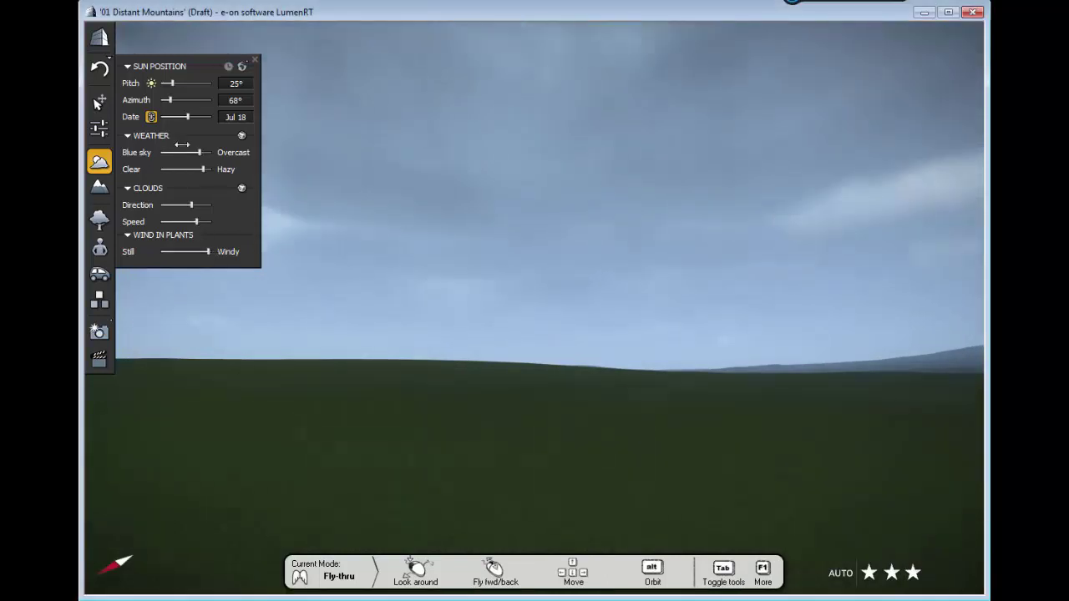
Place a Turbulent Pool Water body on the grass and deselect it.
left_click(99, 186)
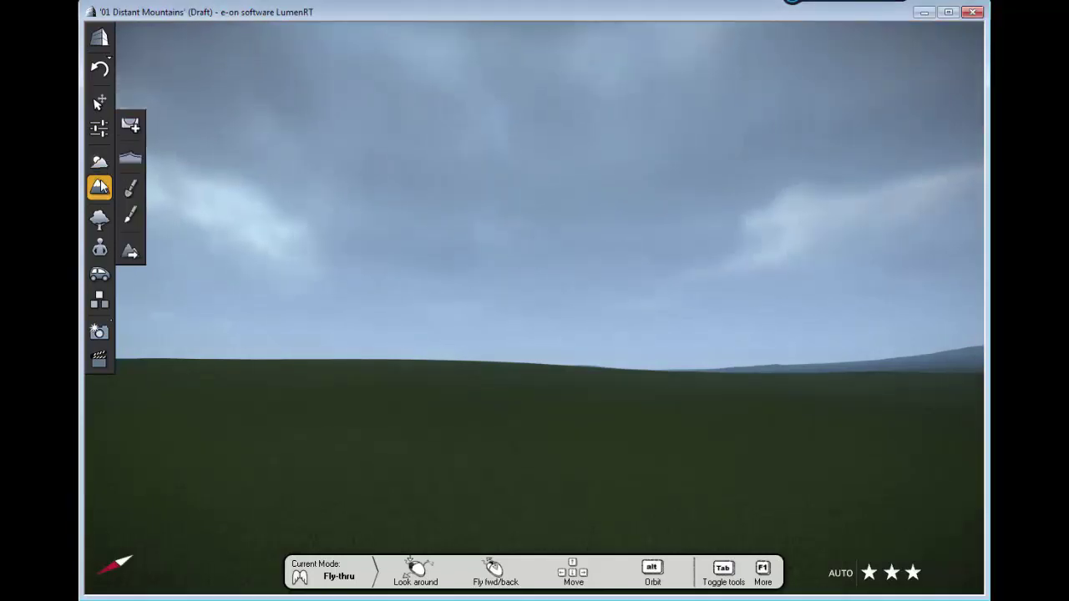
left_click(131, 125)
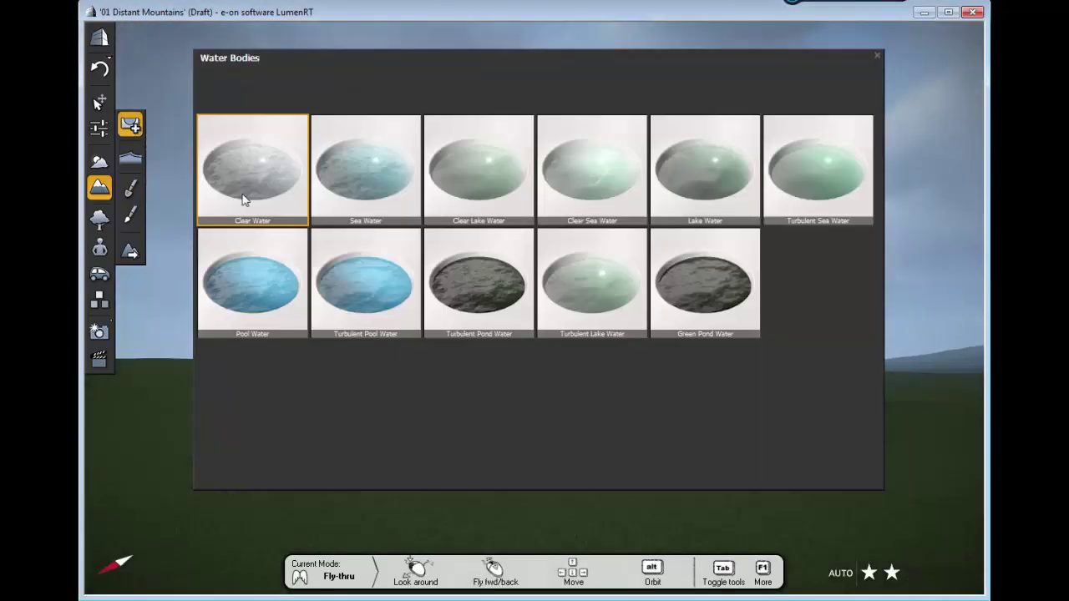
left_click(365, 263)
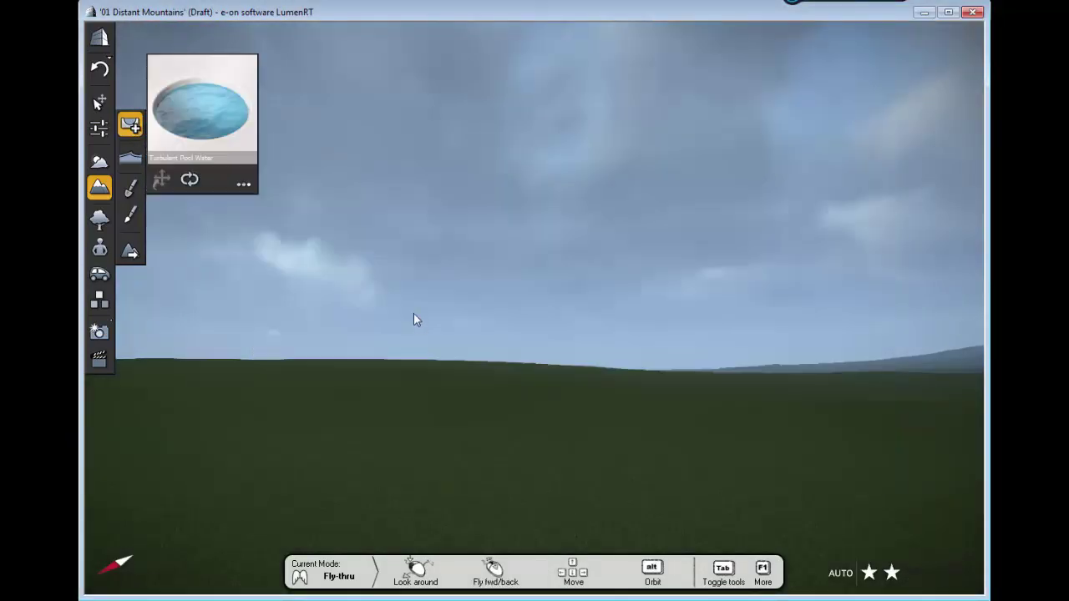
left_click(440, 406)
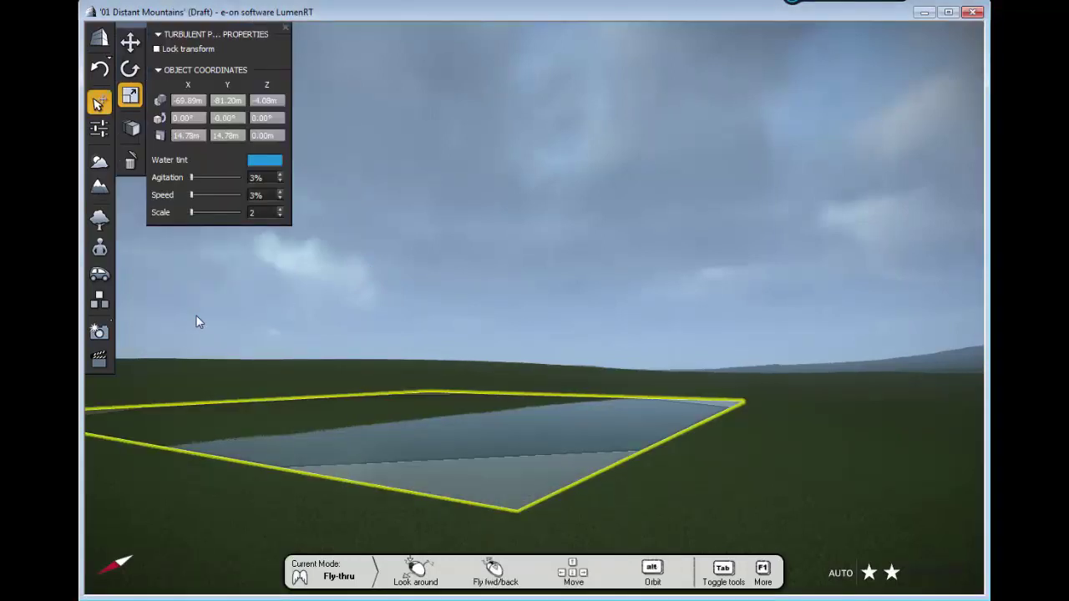
left_click(405, 385)
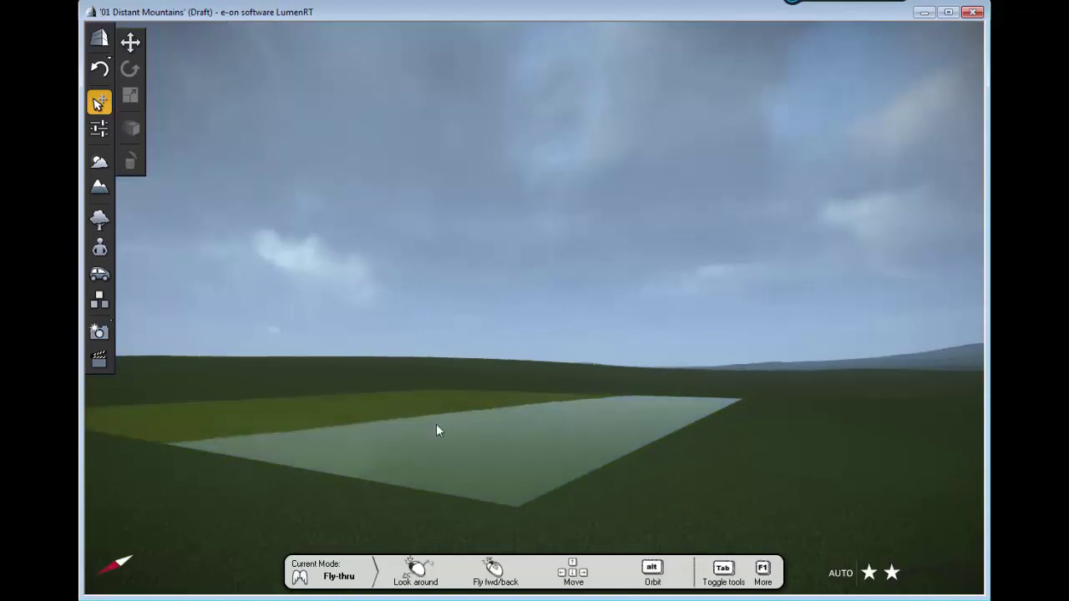
left_click_drag(451, 298, 465, 217)
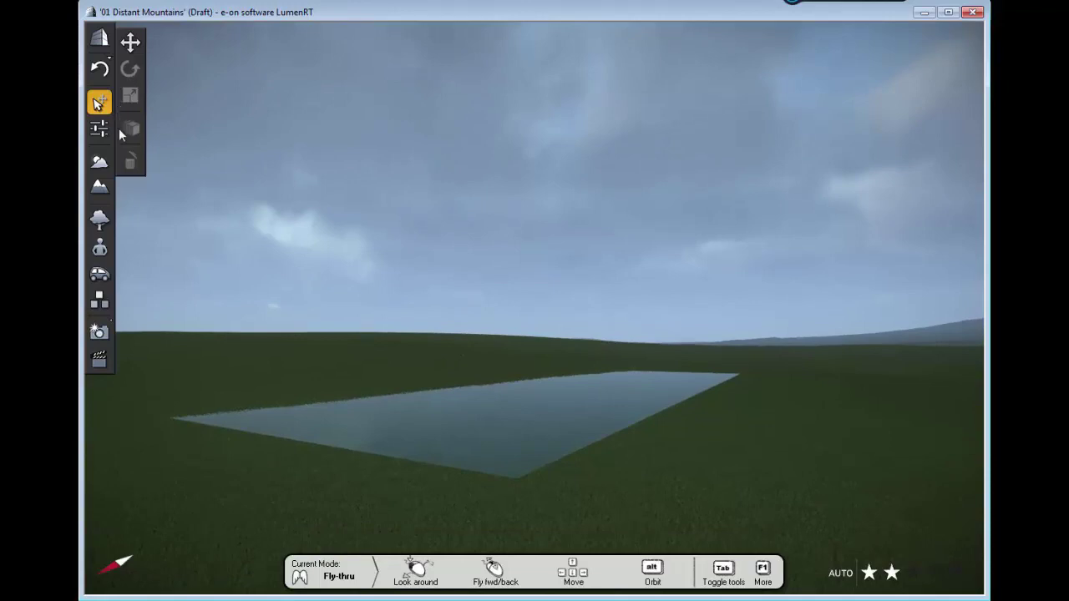
Activate the ocean, lower its altitude to -2.5 m, then switch it off.
left_click(101, 188)
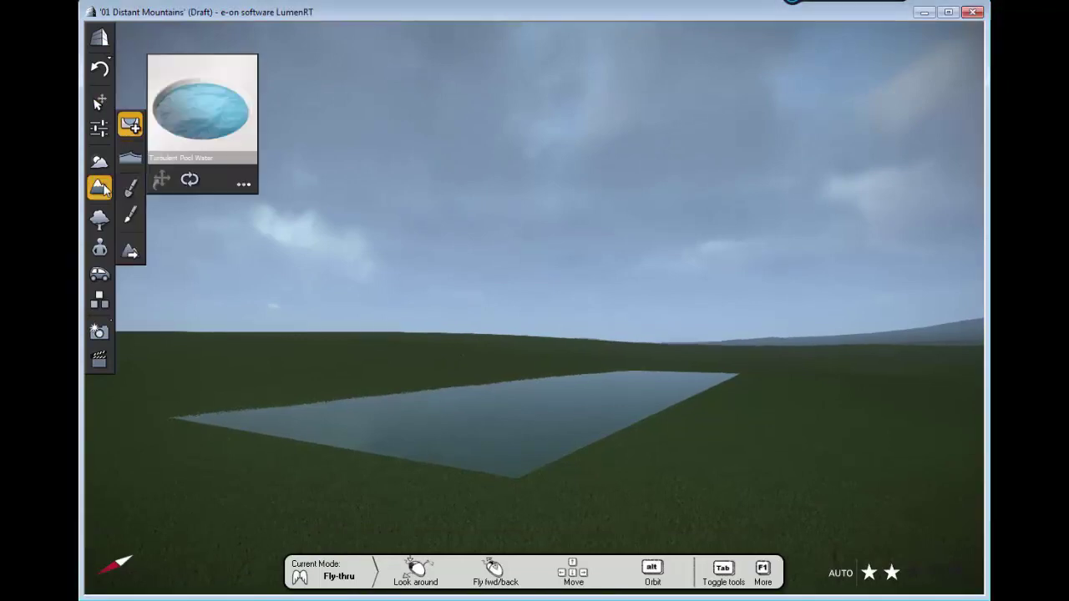
left_click(139, 161)
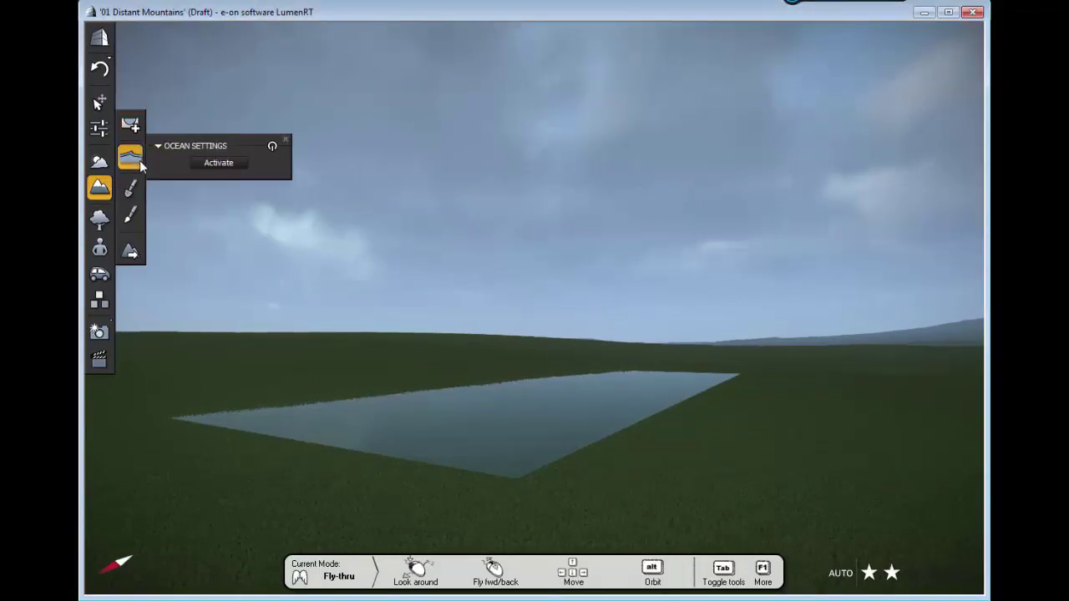
left_click(201, 163)
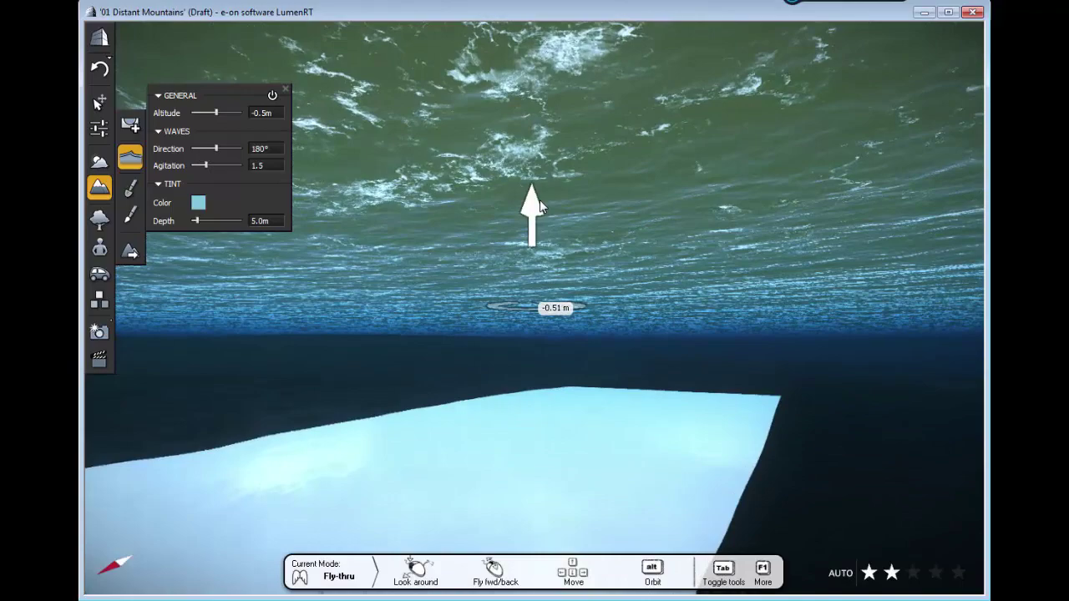
left_click_drag(539, 200, 548, 327)
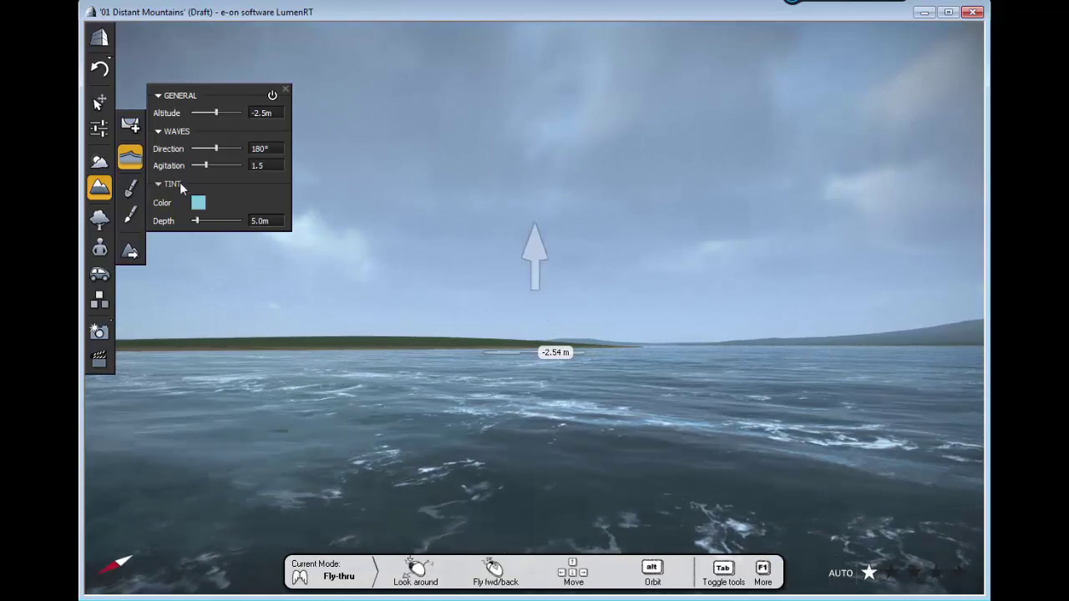
left_click(274, 97)
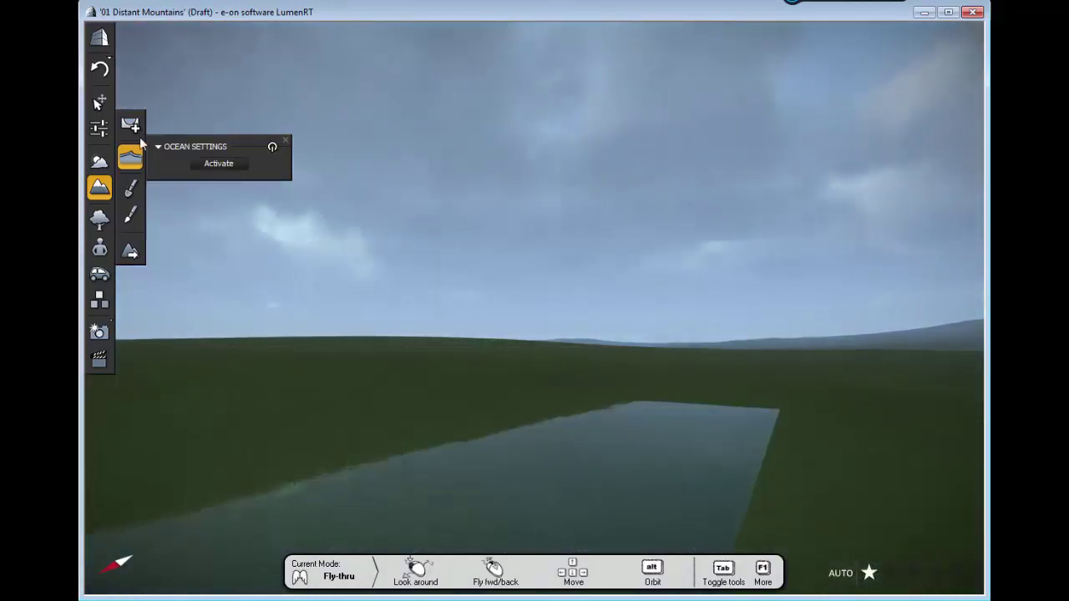
Raise a hill left of the pool, then dig it lower with an 8.0m Dig Brush.
left_click(132, 187)
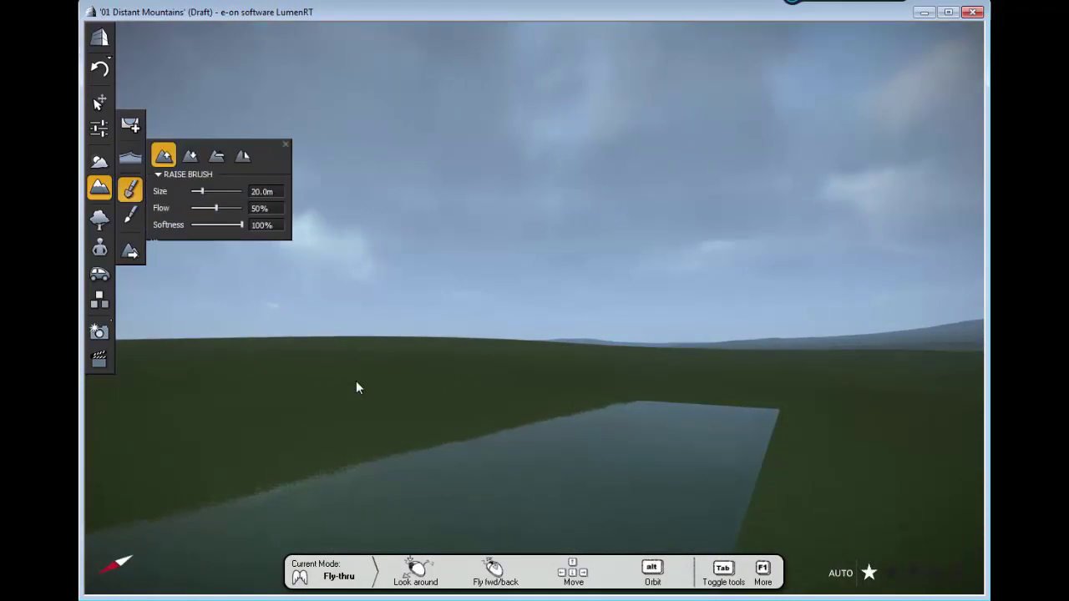
left_click_drag(325, 389, 352, 403)
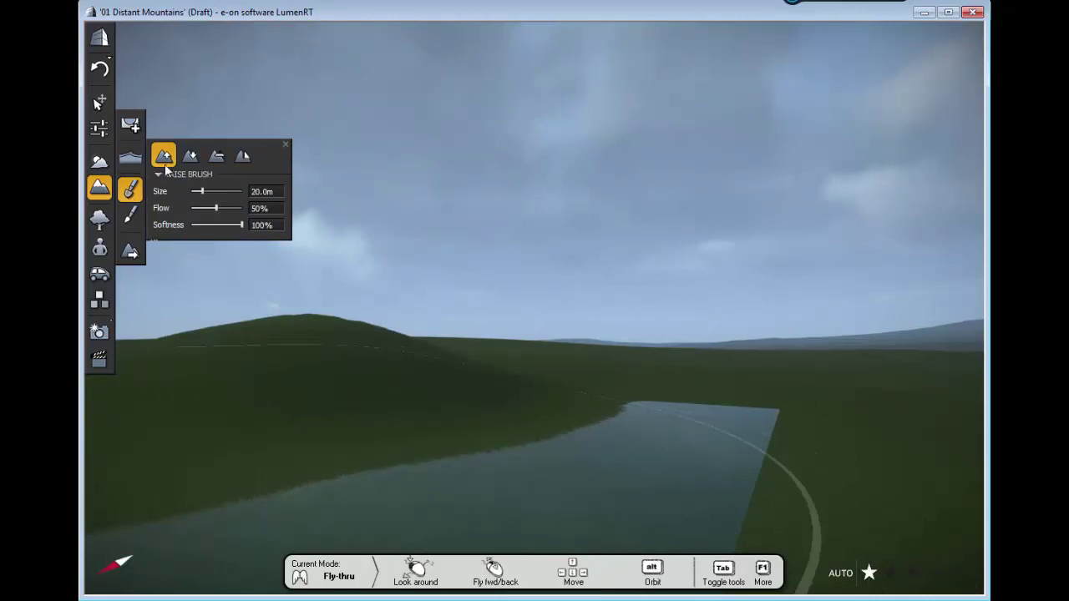
left_click(192, 157)
mouse_move(397, 364)
left_mouse_down()
mouse_move(417, 372)
mouse_move(382, 356)
left_mouse_up()
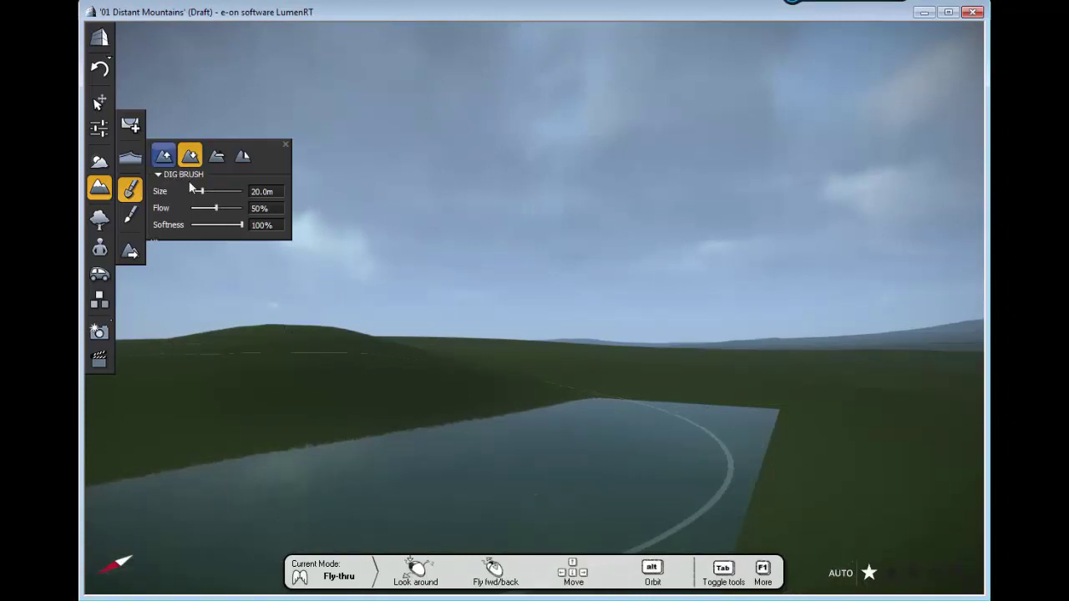
left_click_drag(198, 190, 195, 190)
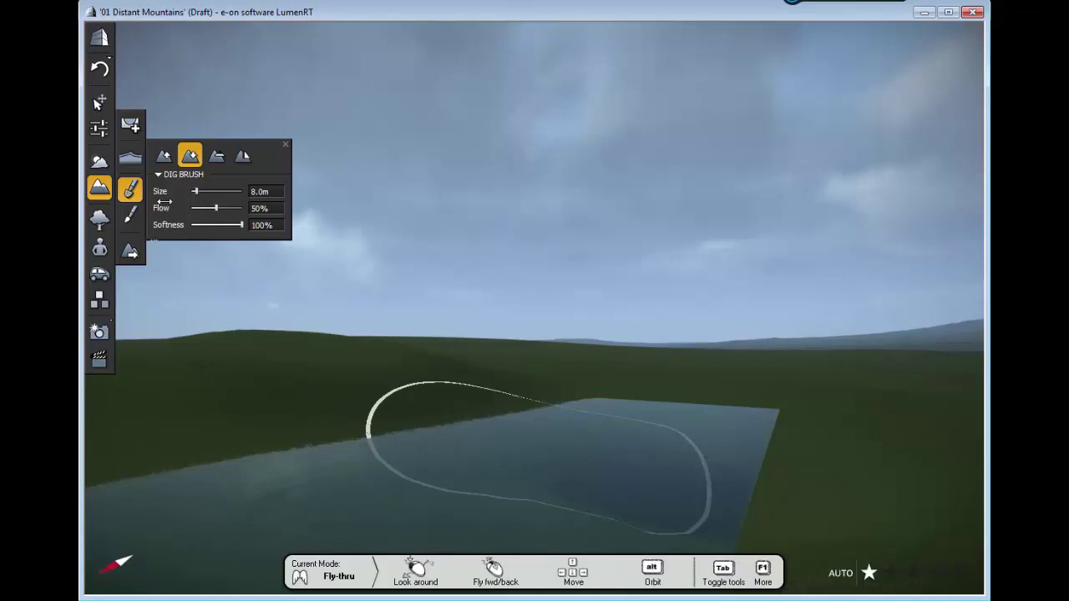
left_click(132, 215)
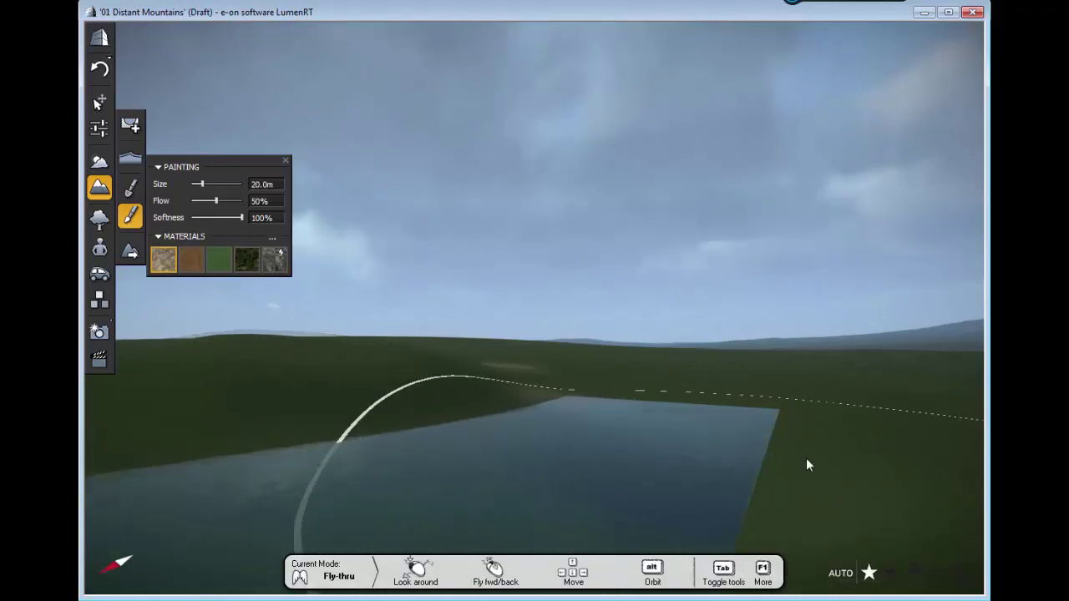
Paint the pool banks with dirt, then repaint part of the left bank with grass.
mouse_move(806, 458)
left_mouse_down()
mouse_move(581, 465)
mouse_move(286, 436)
left_mouse_up()
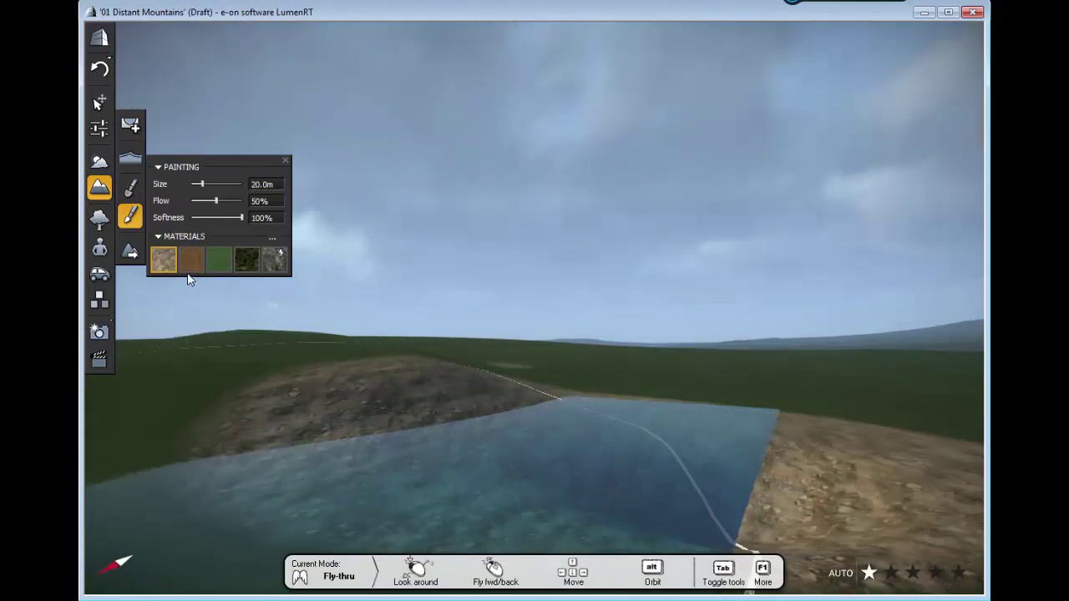
left_click(213, 260)
left_click_drag(299, 416, 492, 425)
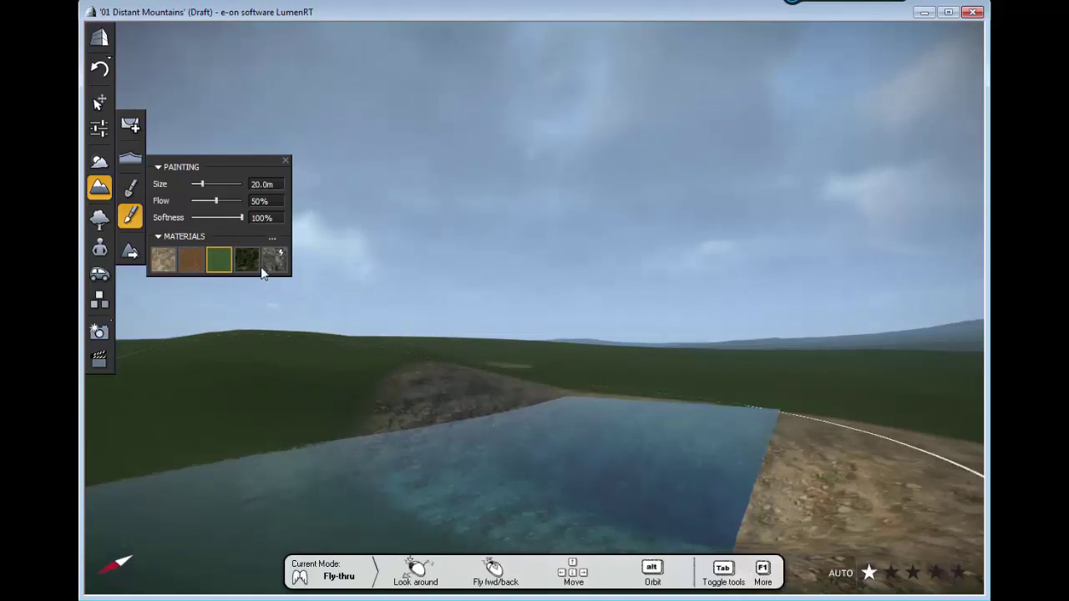
Browse the Evergreen, Palm, Fruit, Hedge, Vegetable and Vine plant categories, ending on Flower.
left_click(98, 226)
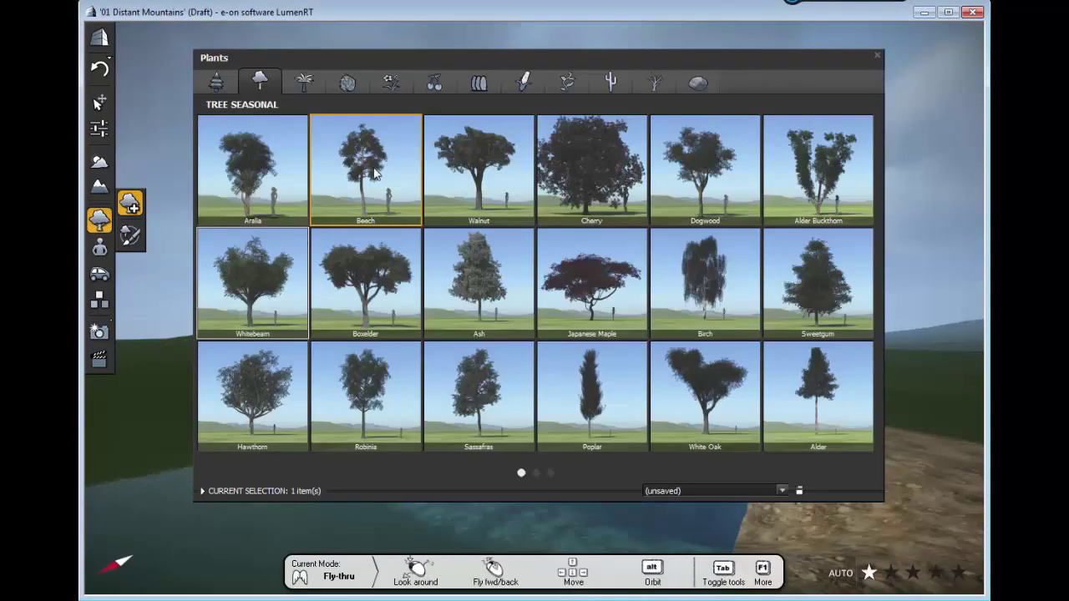
left_click(219, 85)
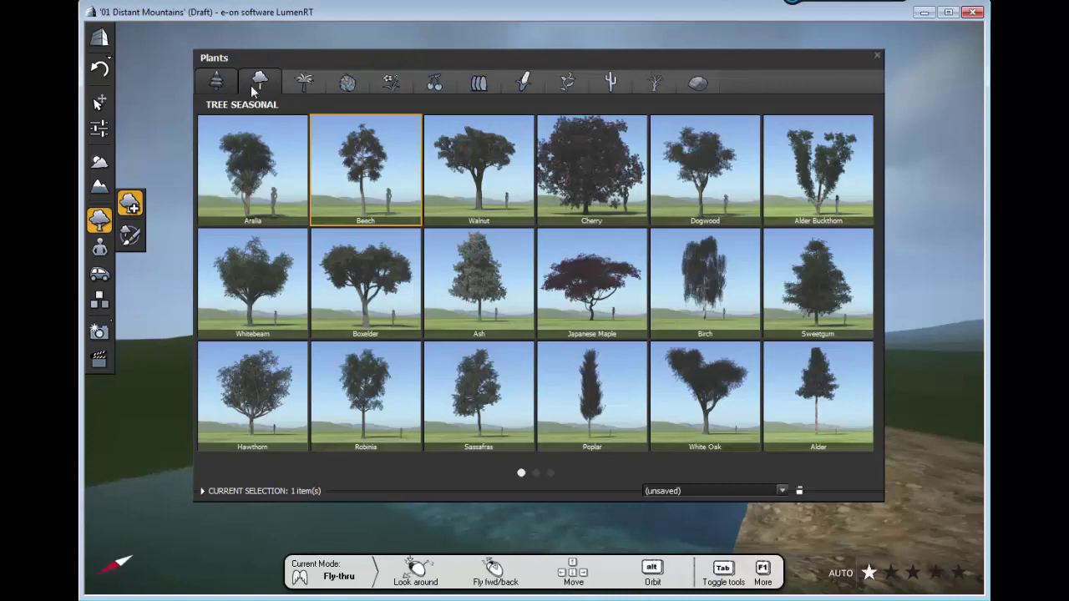
left_click(291, 83)
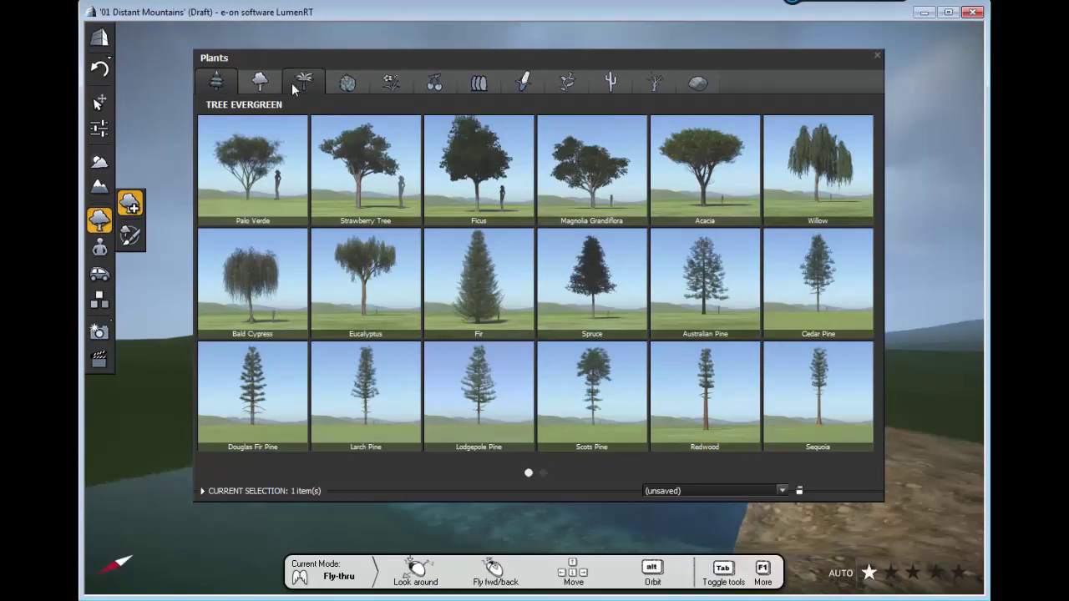
left_click(391, 85)
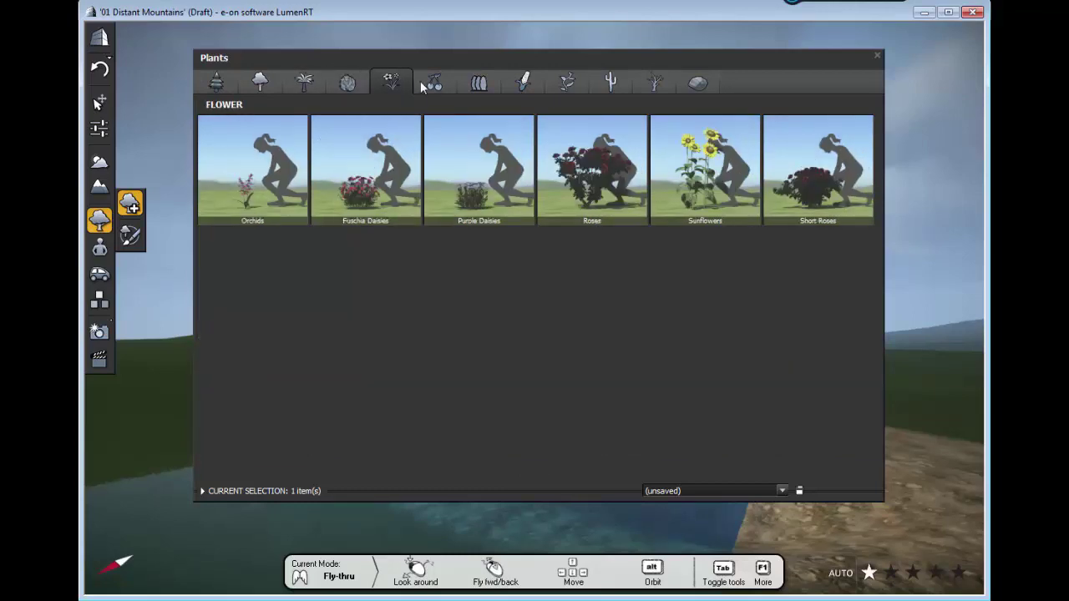
left_click(434, 84)
left_click(475, 86)
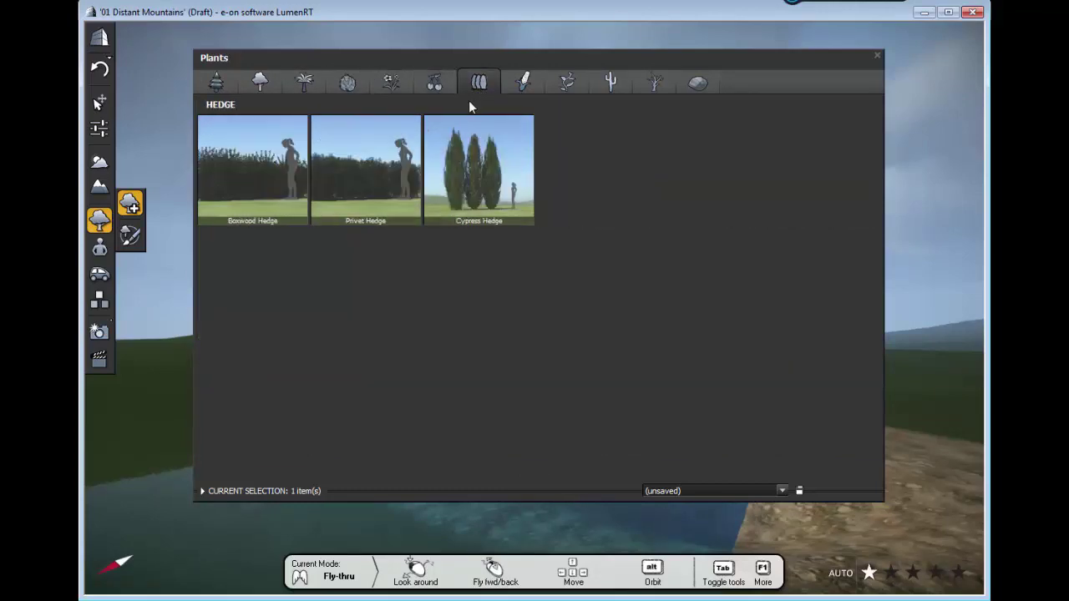
left_click(422, 86)
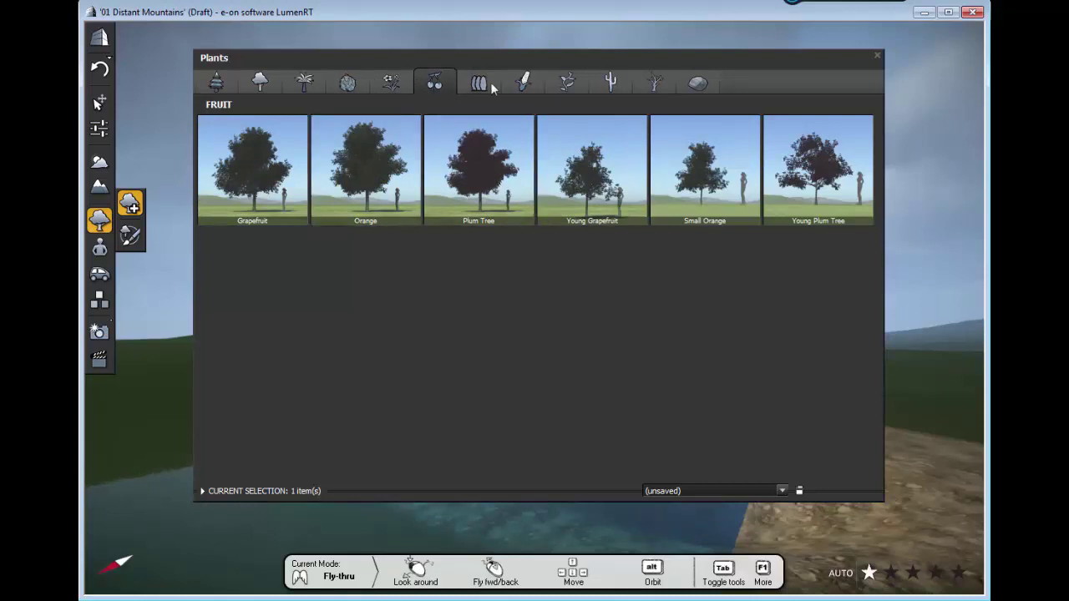
left_click(516, 84)
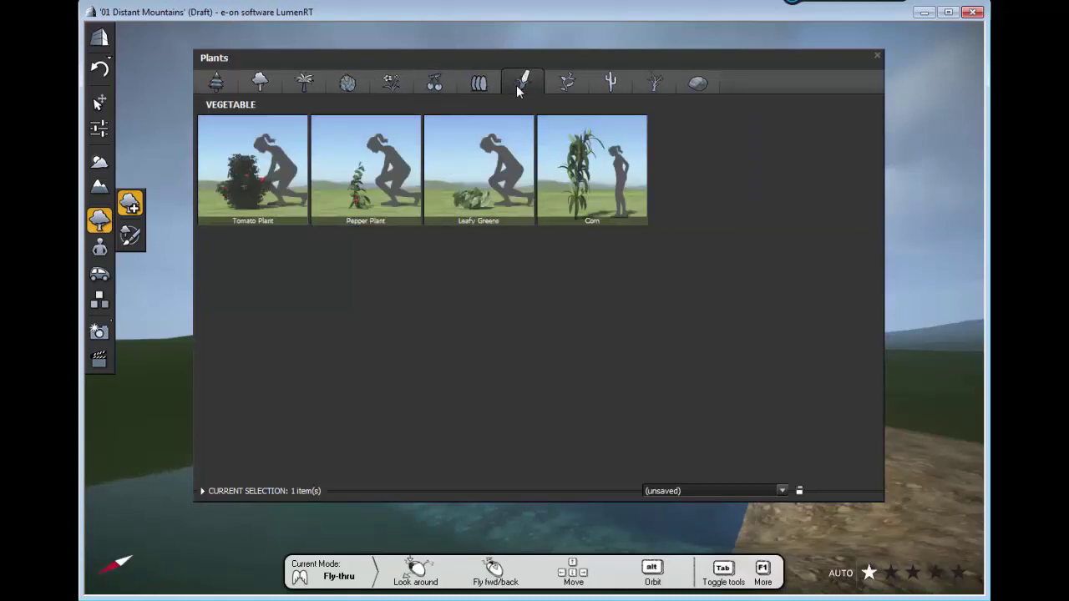
left_click(567, 86)
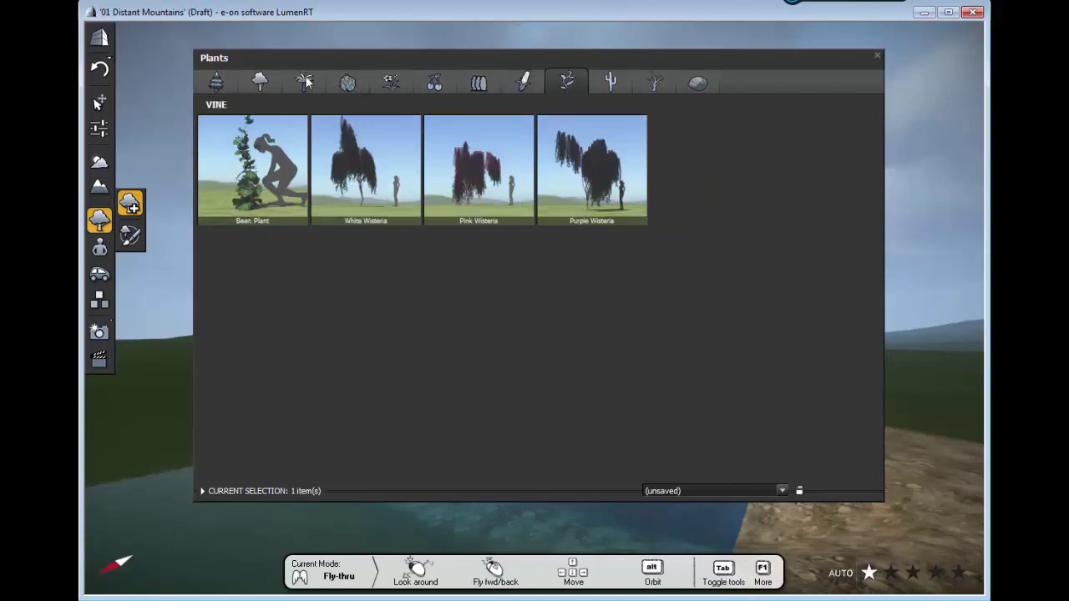
left_click(395, 90)
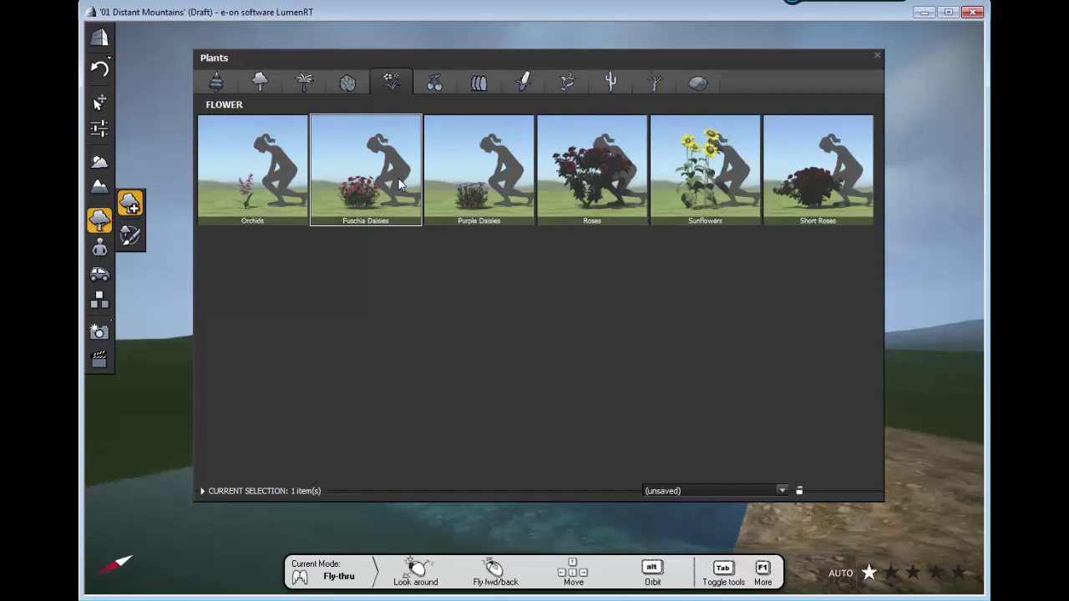
Place Fuschia Daisies on the bank right of the pool, lowered to -5.20 m height.
left_click(372, 188)
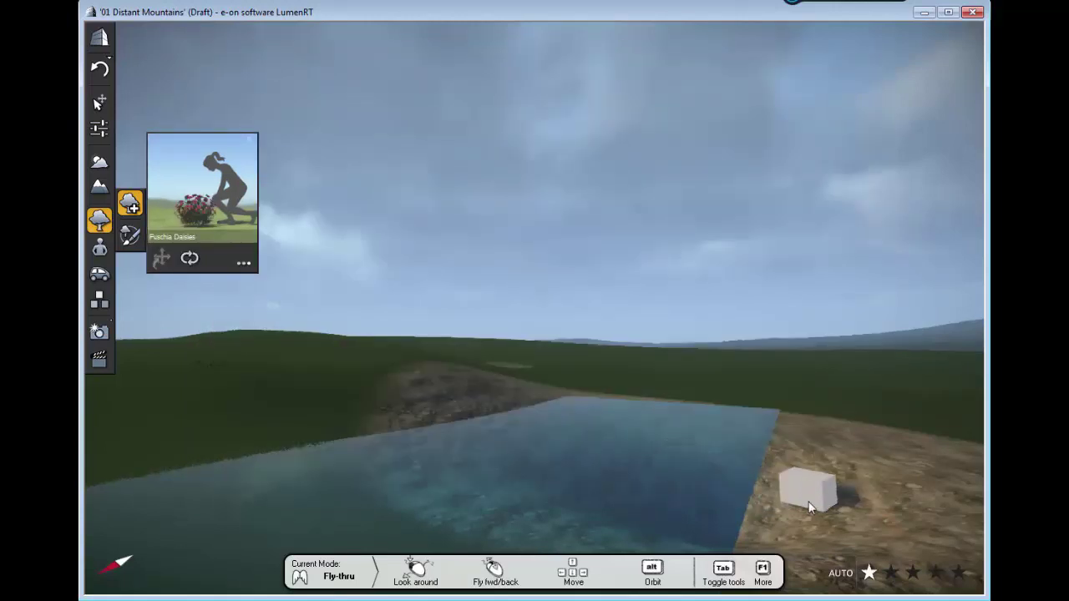
left_click(872, 504)
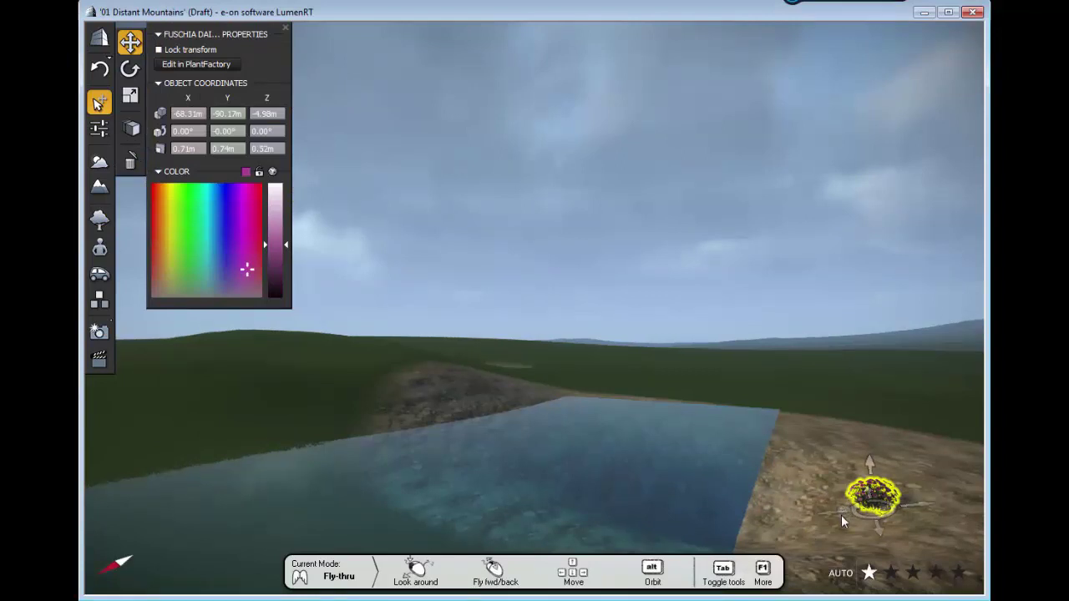
left_click_drag(863, 519, 846, 554)
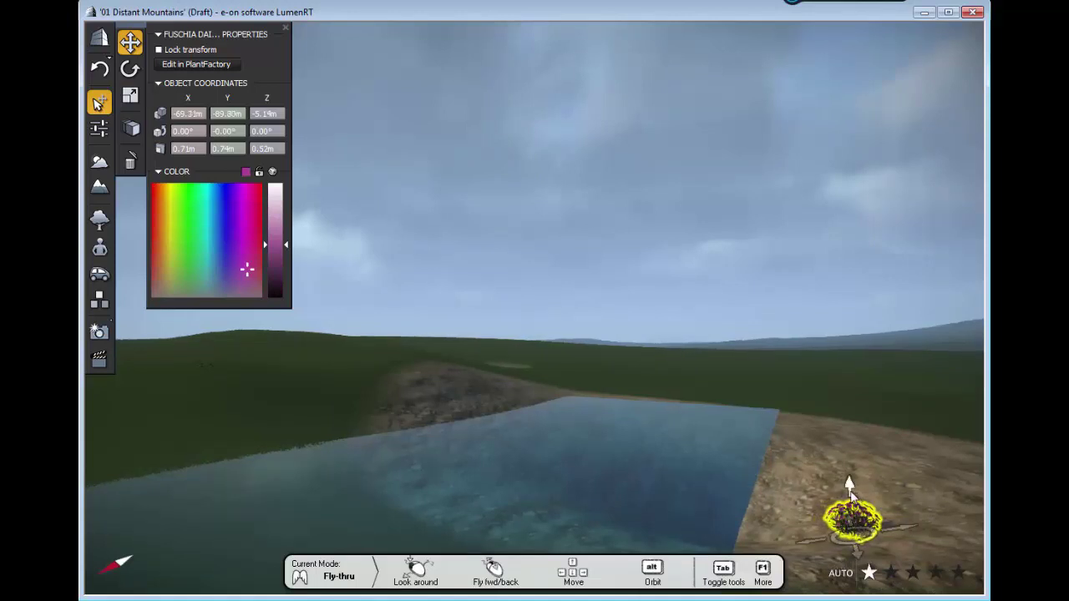
left_click_drag(850, 494, 835, 528)
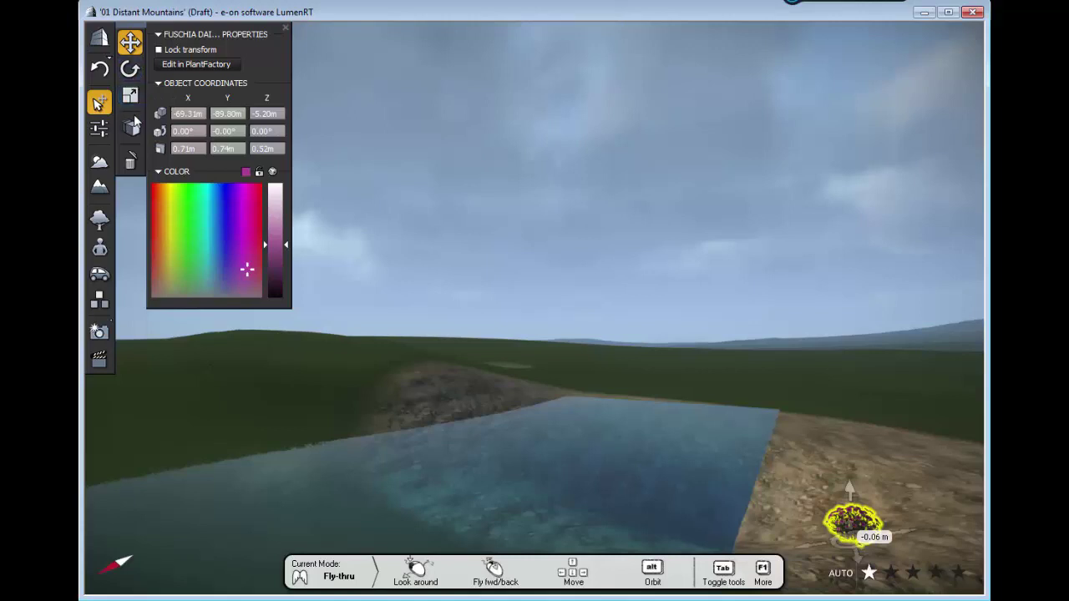
left_click(99, 220)
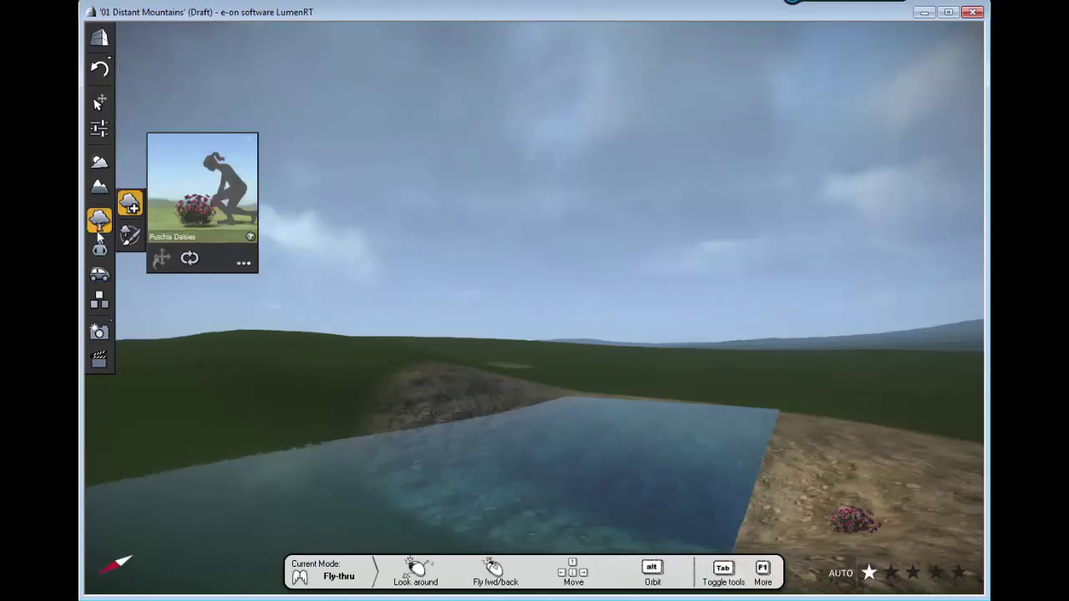
Place the standing Maria character from the Relaxing category on the shore beside the daisies.
left_click(99, 249)
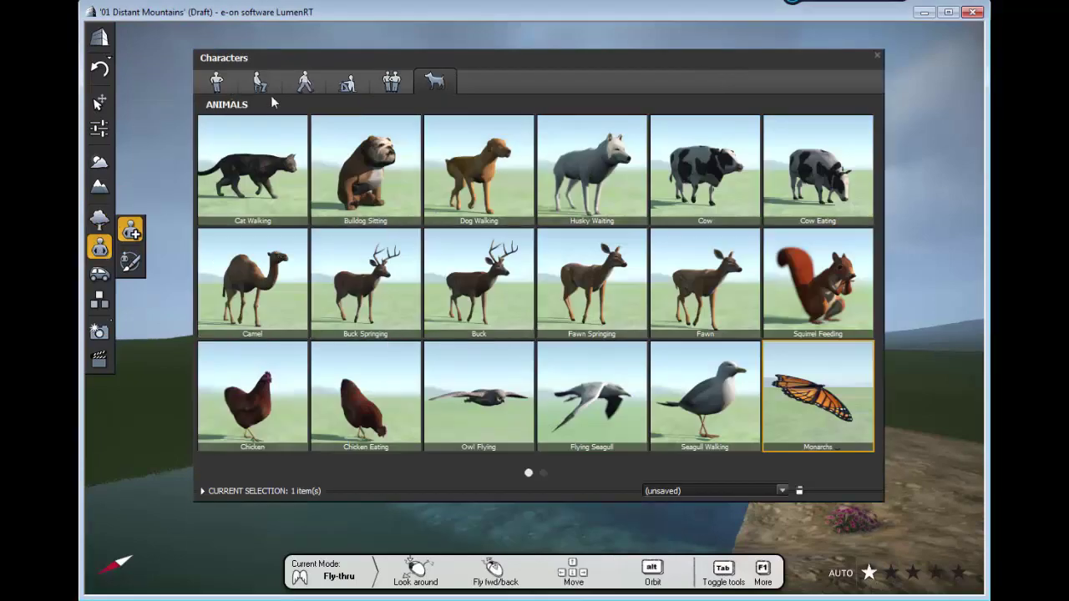
left_click(348, 92)
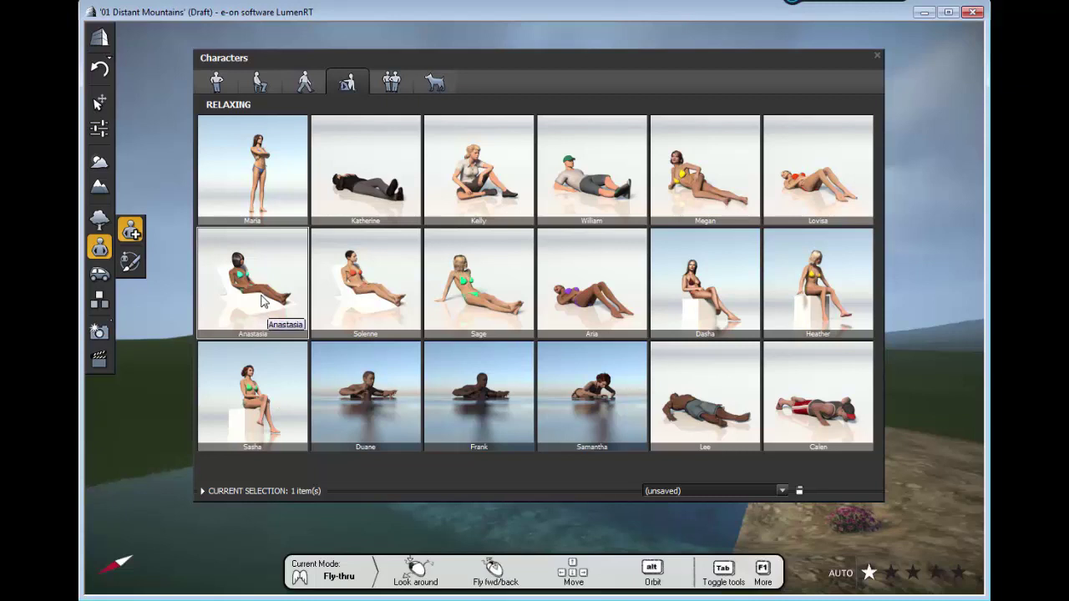
left_click(260, 177)
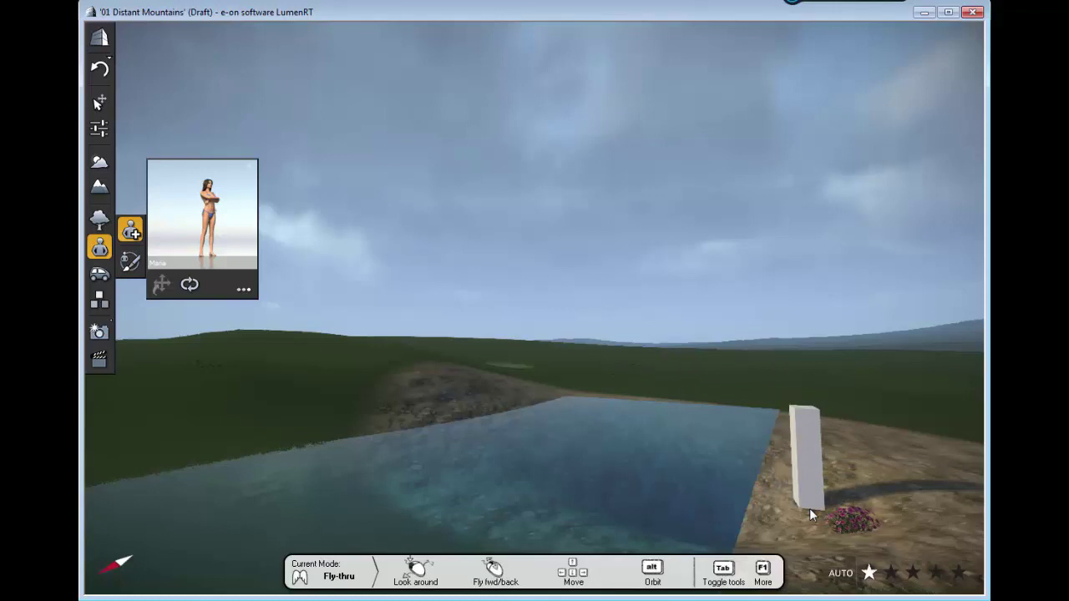
left_click(835, 540)
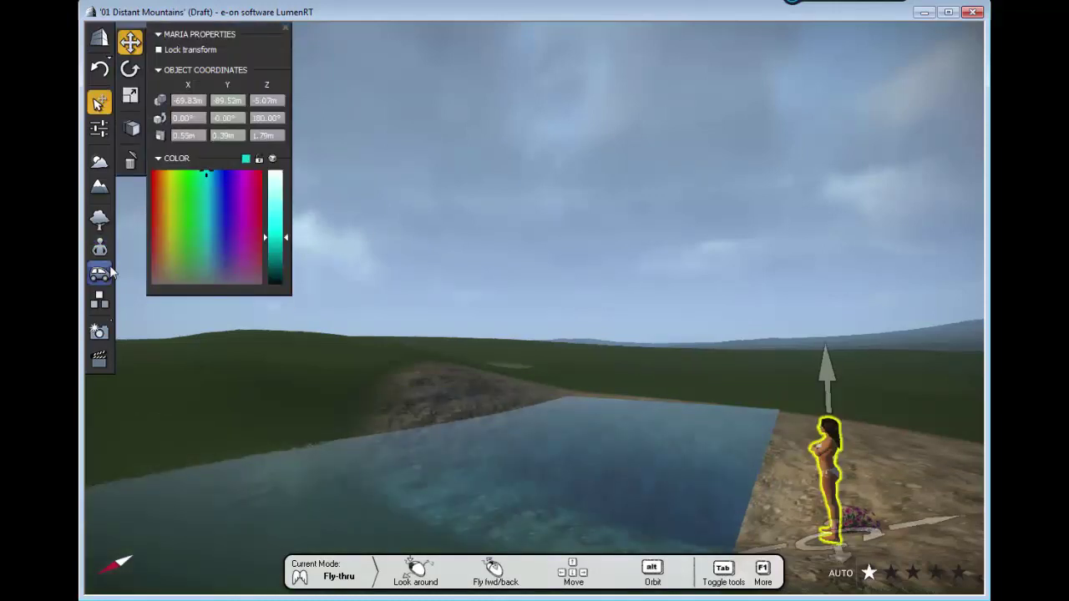
left_click(104, 251)
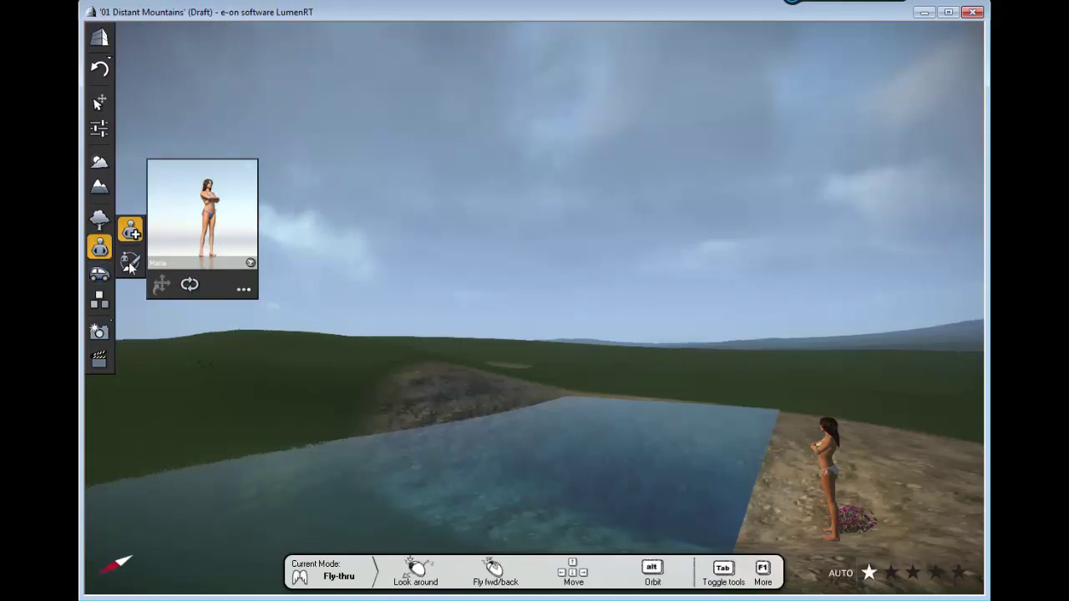
Paint a population of 91 Maria figures using a 9.1 m brush with 11% softness.
left_click(130, 262)
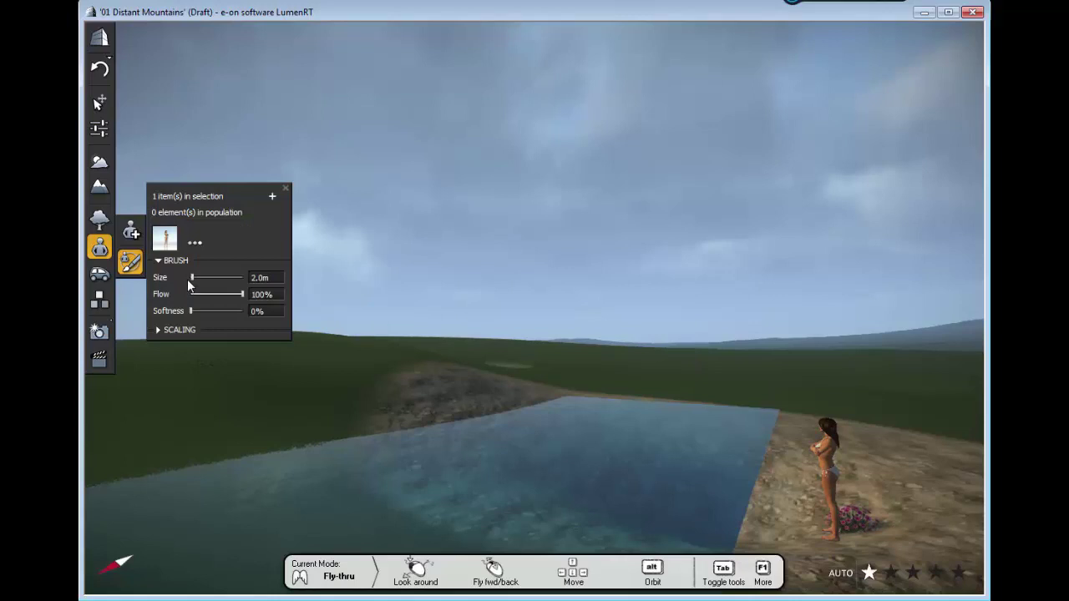
left_click_drag(192, 278, 205, 311)
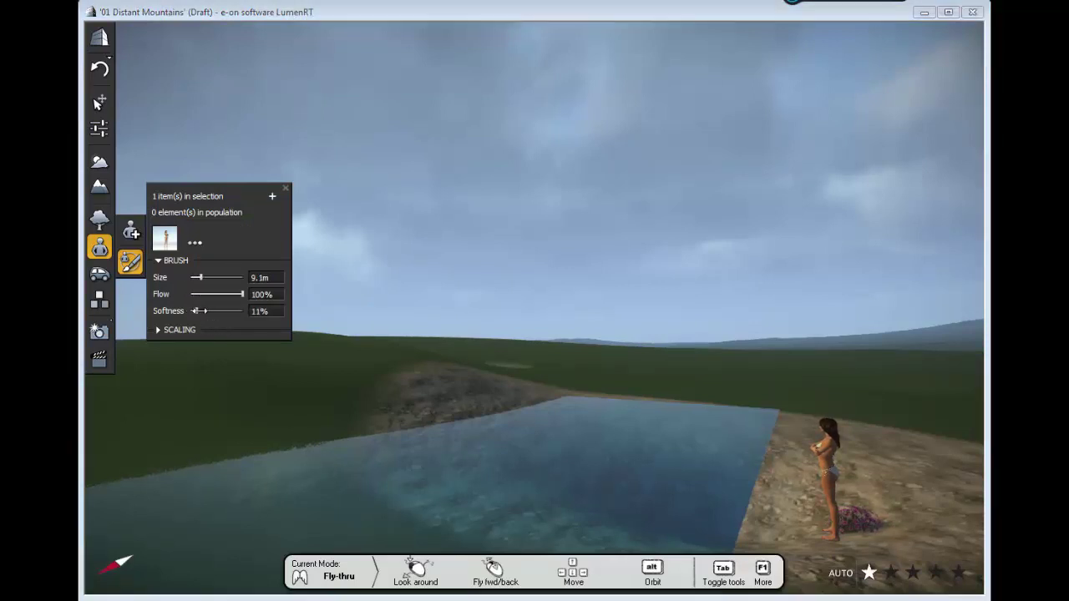
left_click(501, 393)
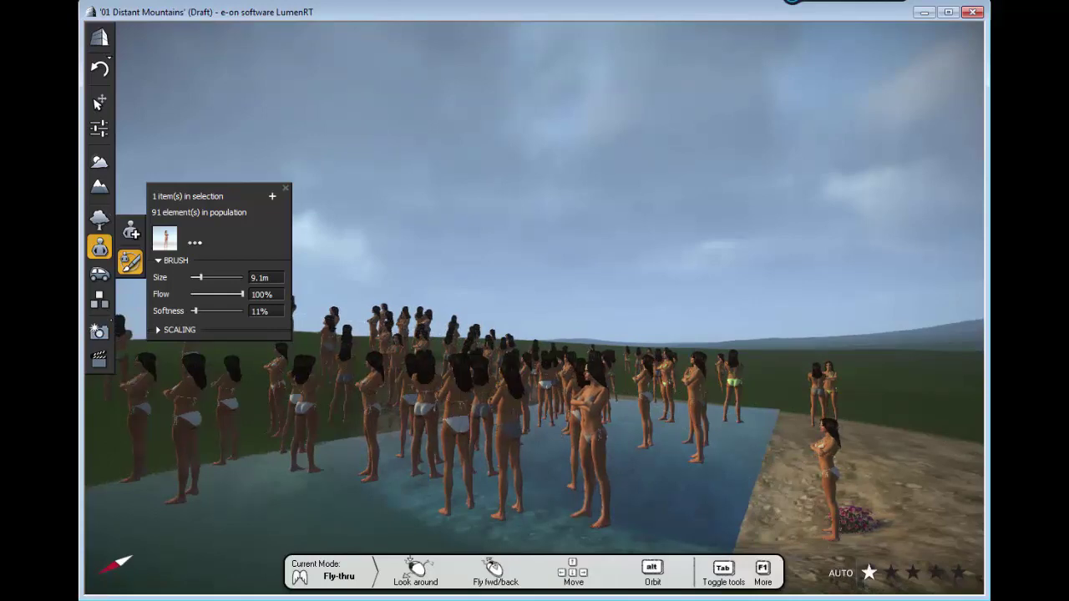
Browse the Sitting characters, then close the Characters library without changing the choice.
left_click(272, 197)
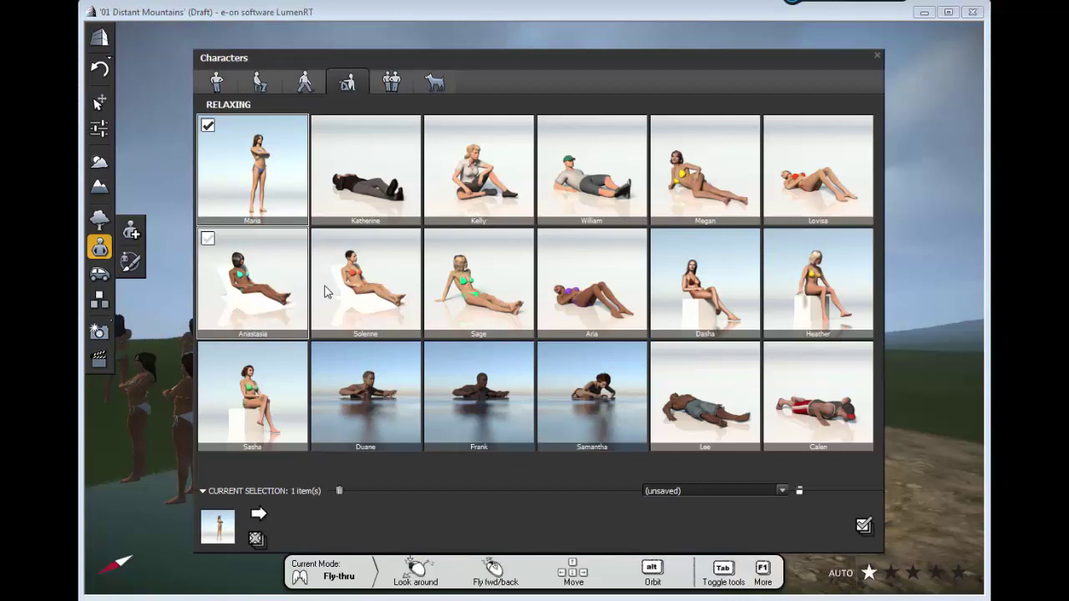
left_click(259, 81)
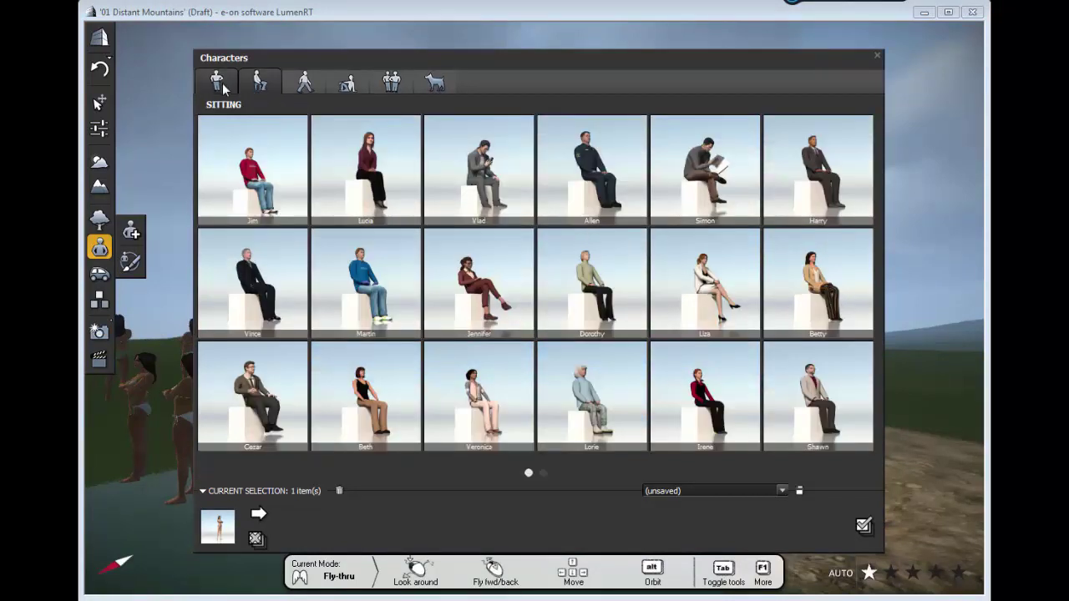
left_click(878, 55)
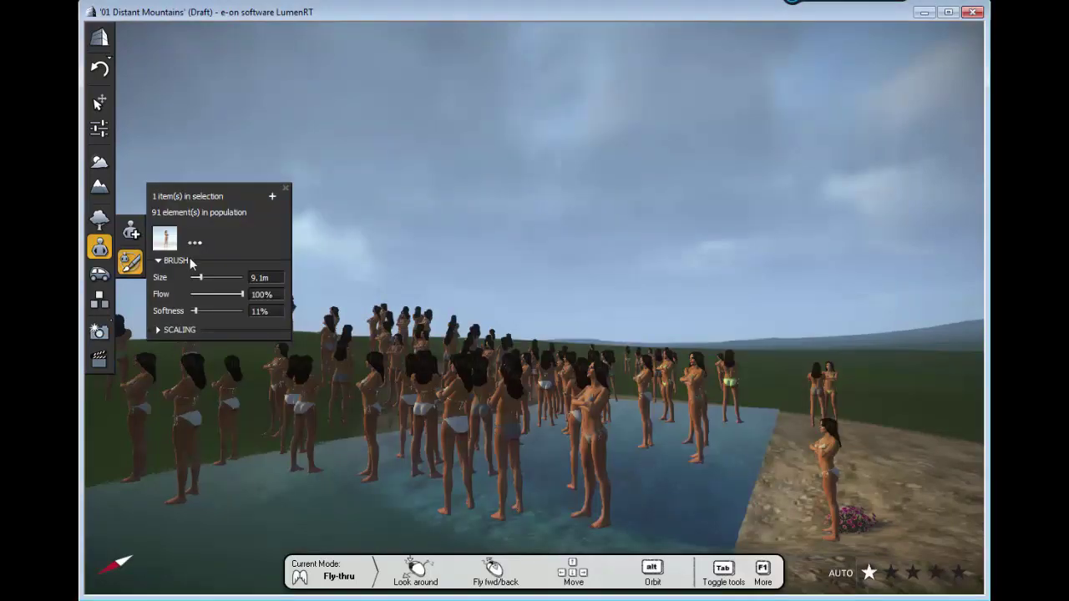
Place a Ford E Oil van from the Vans category on the shore beside the crowd.
left_click(96, 278)
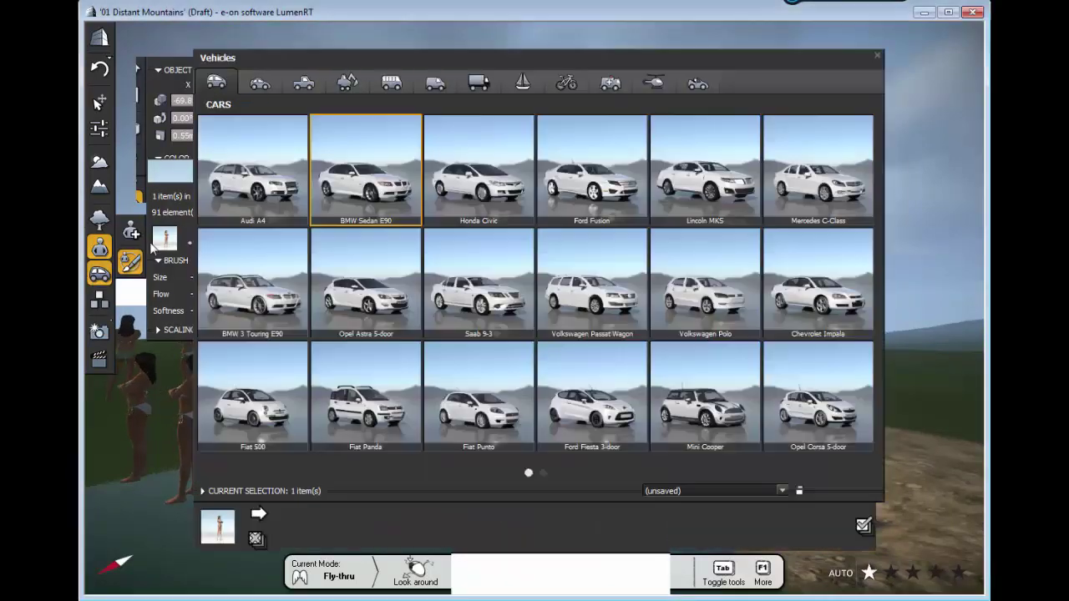
left_click(262, 83)
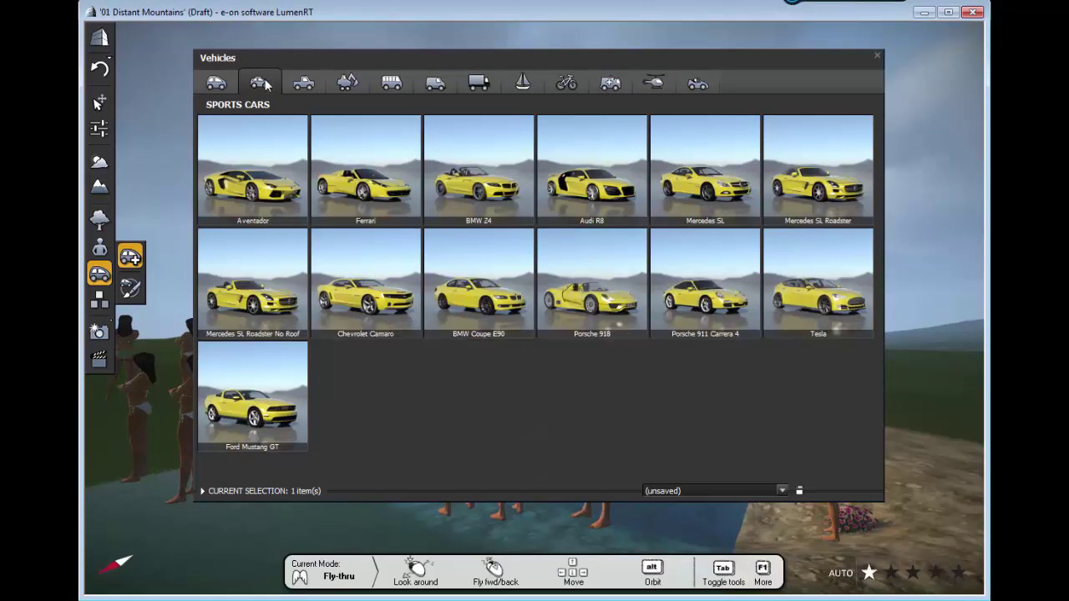
left_click(304, 82)
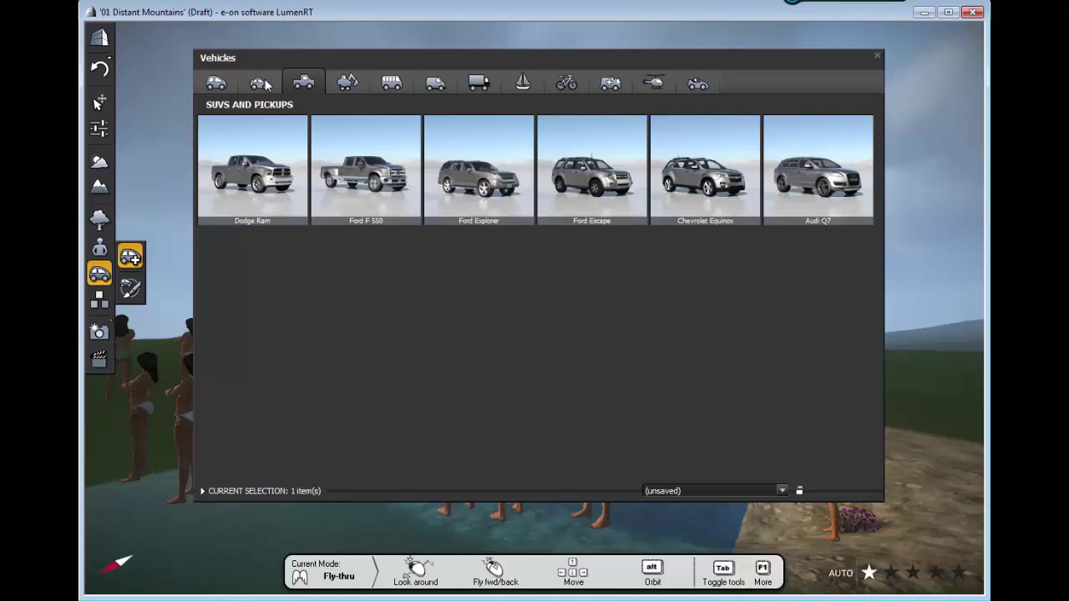
left_click(347, 82)
left_click(391, 83)
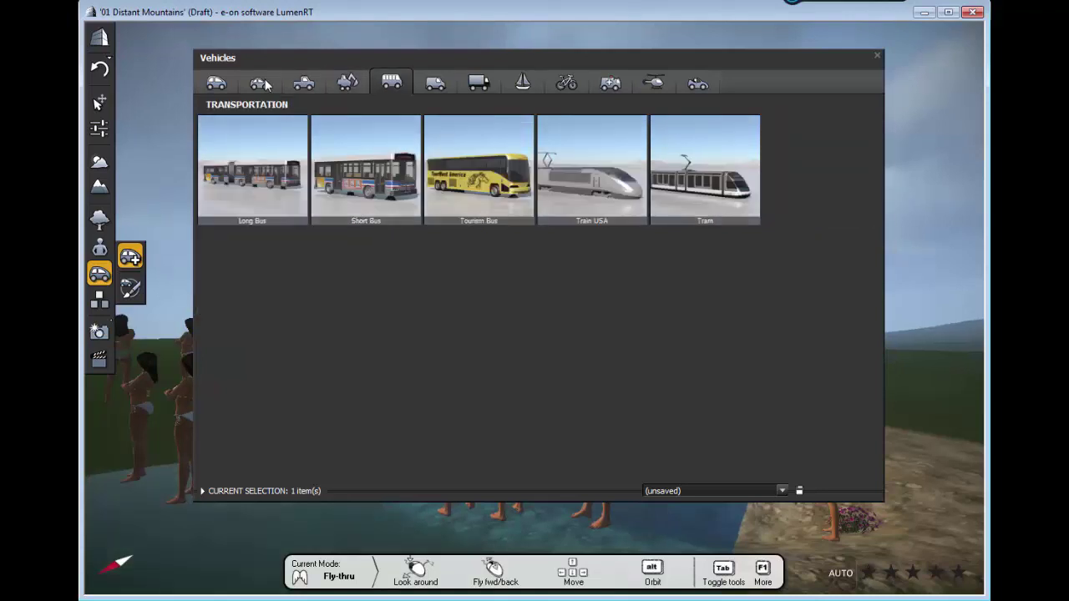
left_click(435, 83)
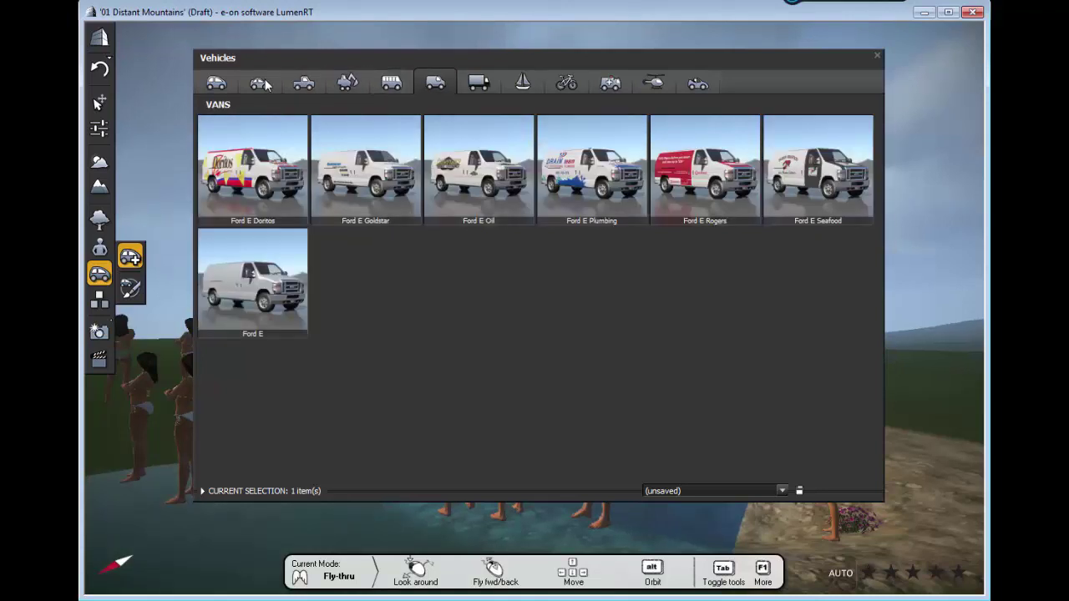
left_click(478, 167)
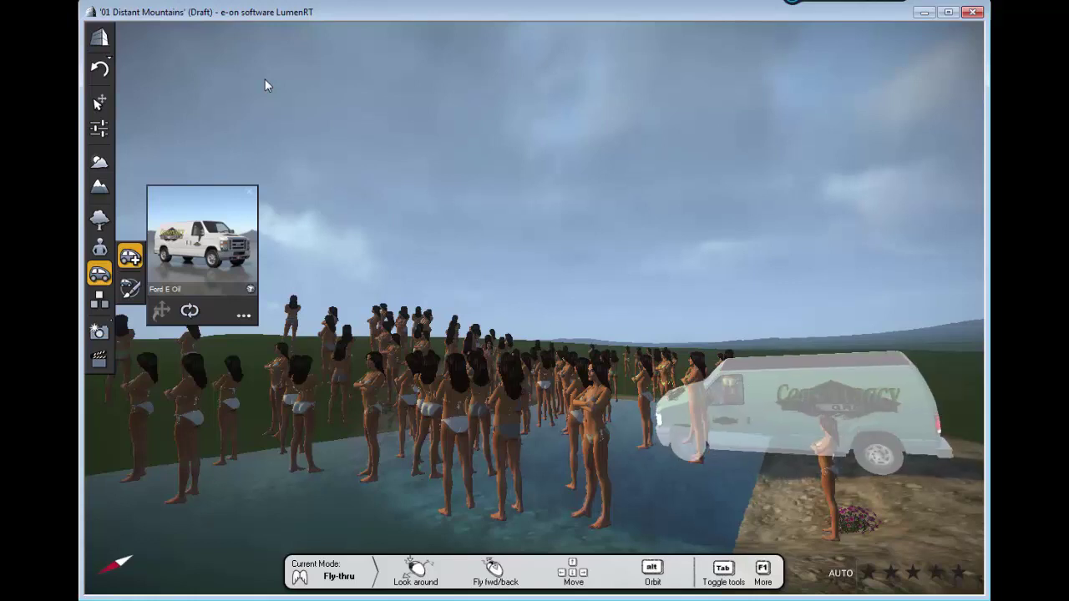
left_click(769, 468)
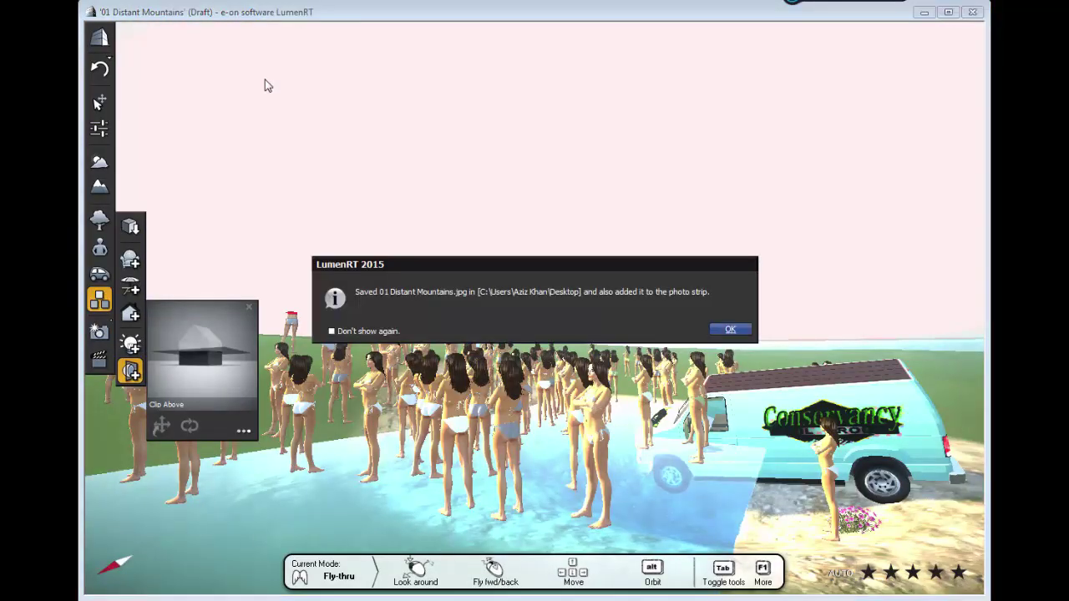
Dismiss the message confirming 01 Distant Mountains.jpg was saved.
key("Return")
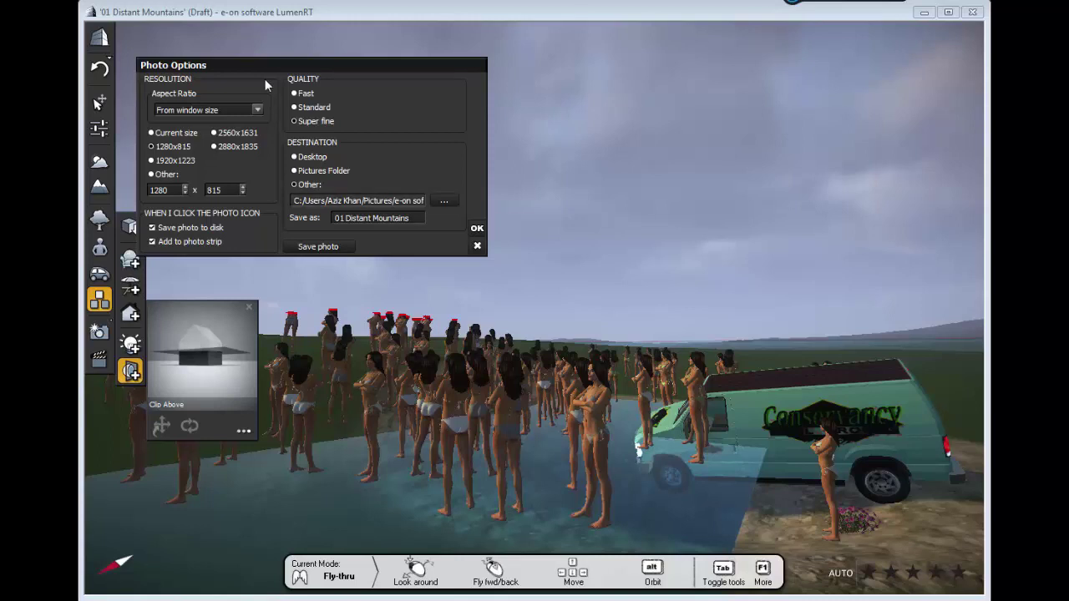
Step past the destination path fields and close the Photo Options dialog.
key("Tab")
key("Tab")
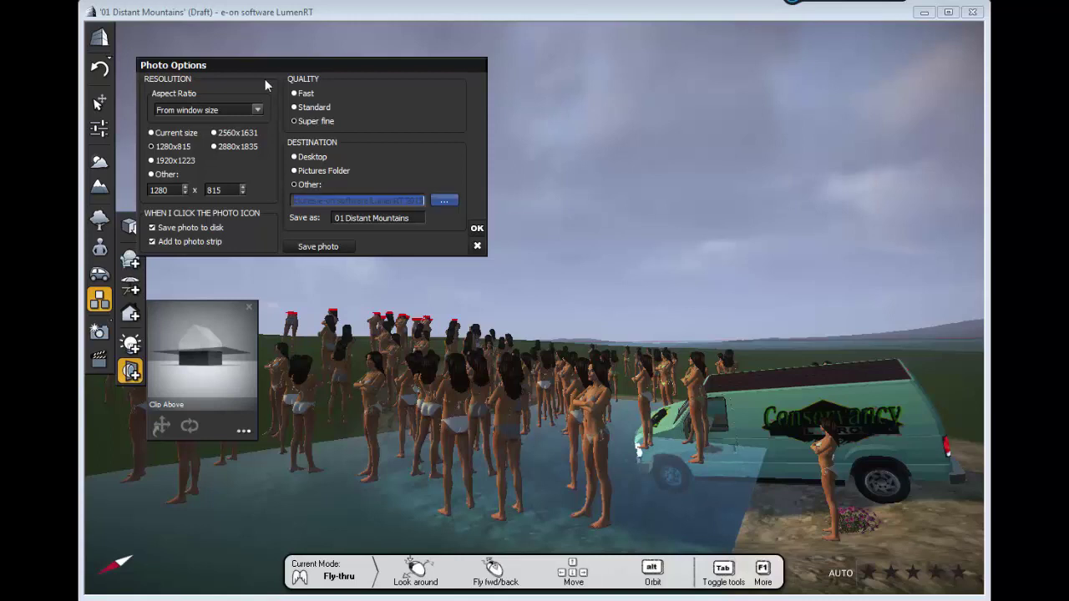
key("Tab")
key("Tab")
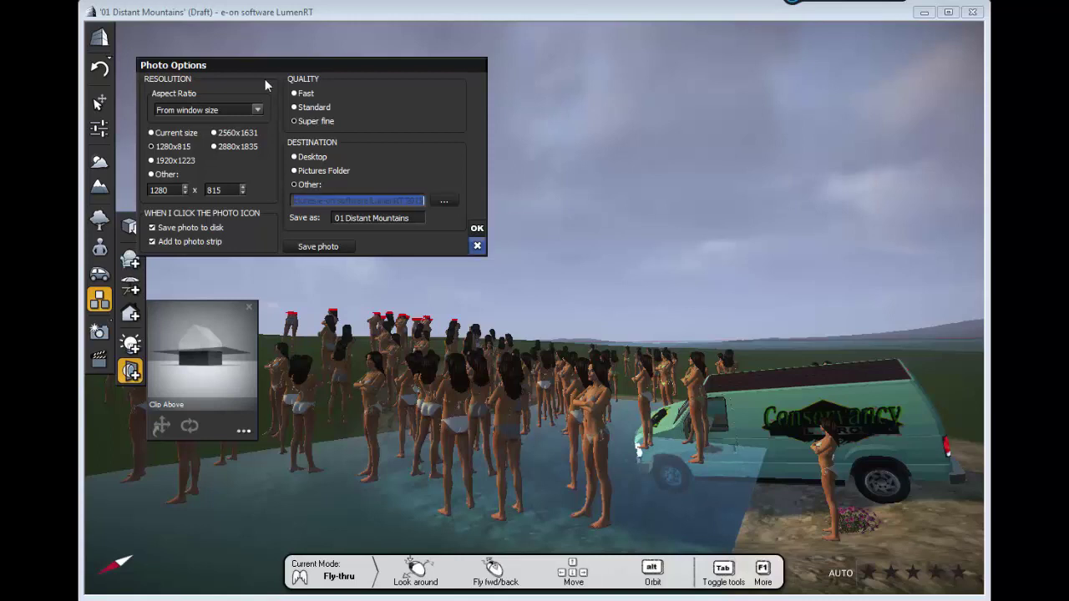
key("Return")
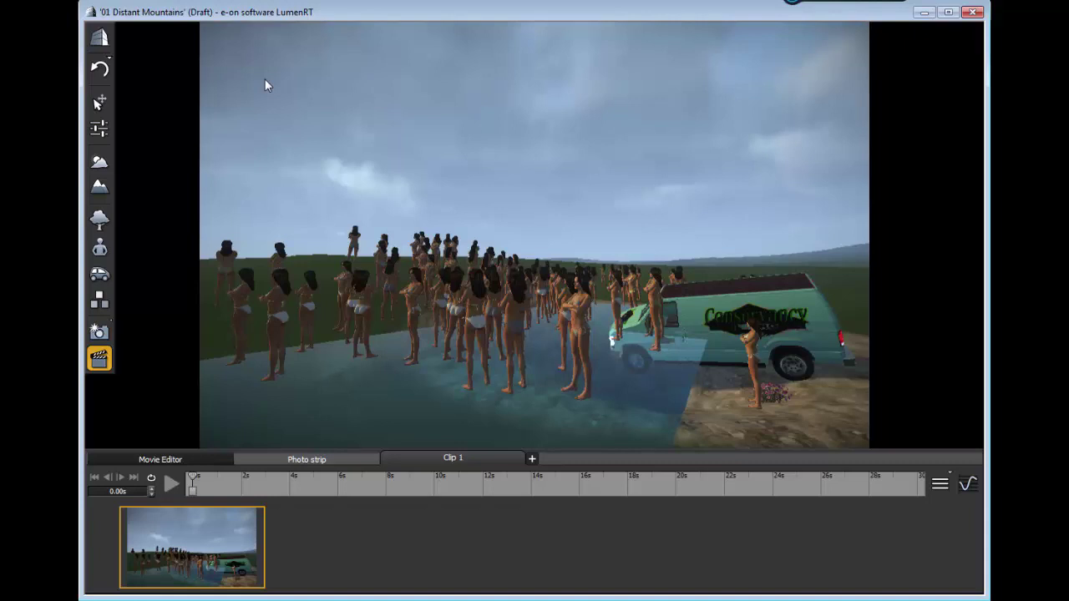
Fly and turn the camera to frame the crowd of figures beside the van.
key("Right")
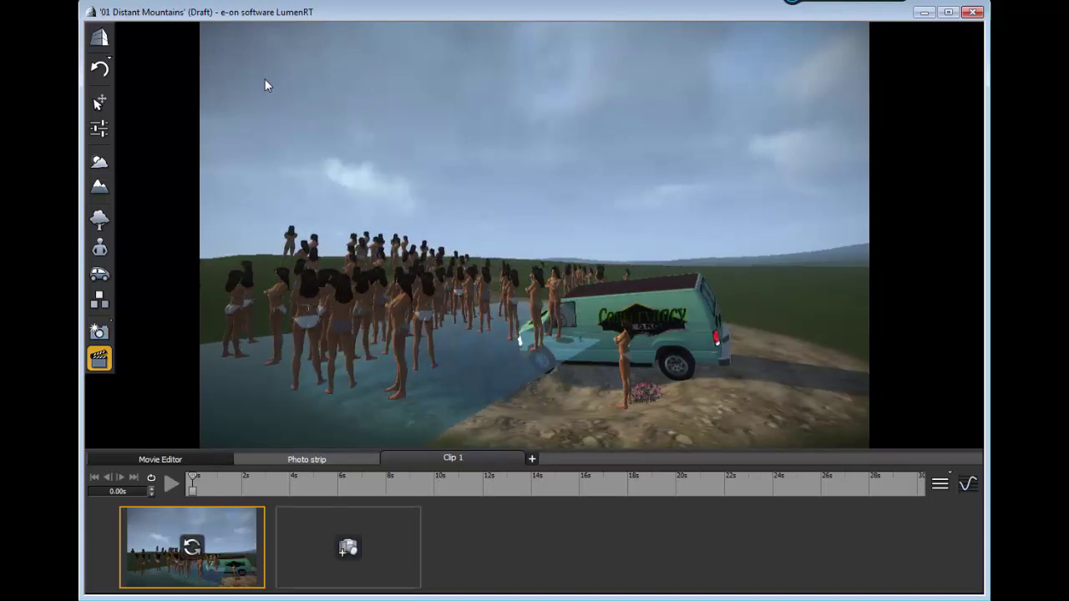
key("Right")
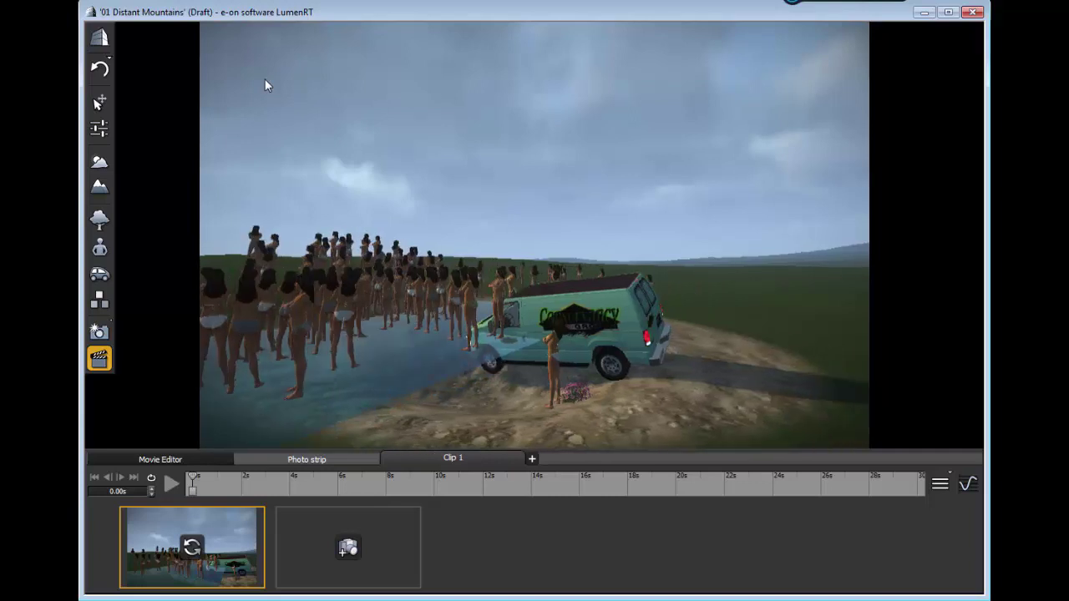
key("Left")
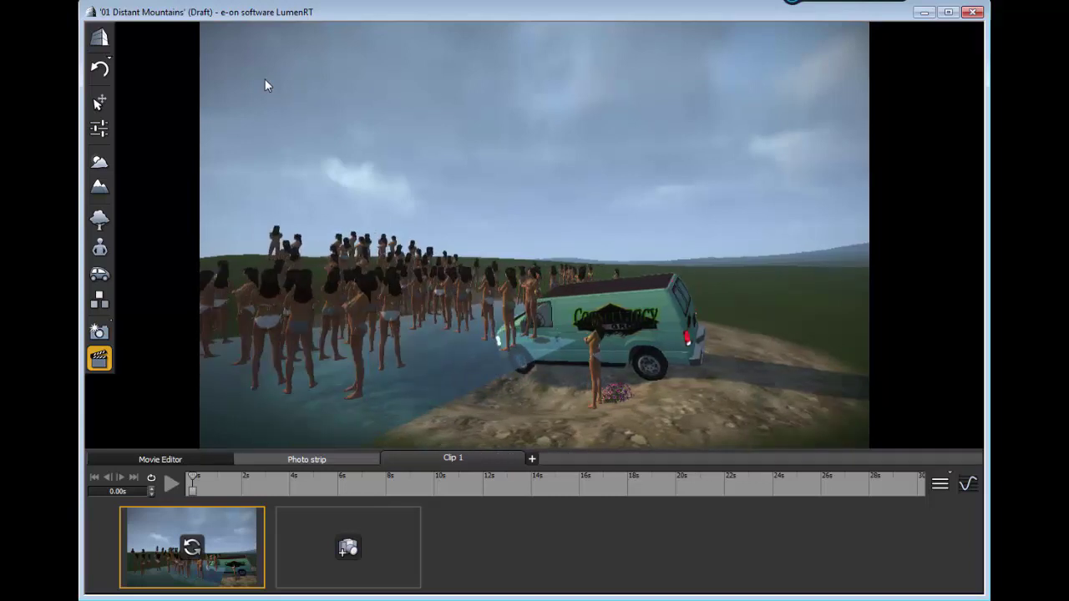
key("Left")
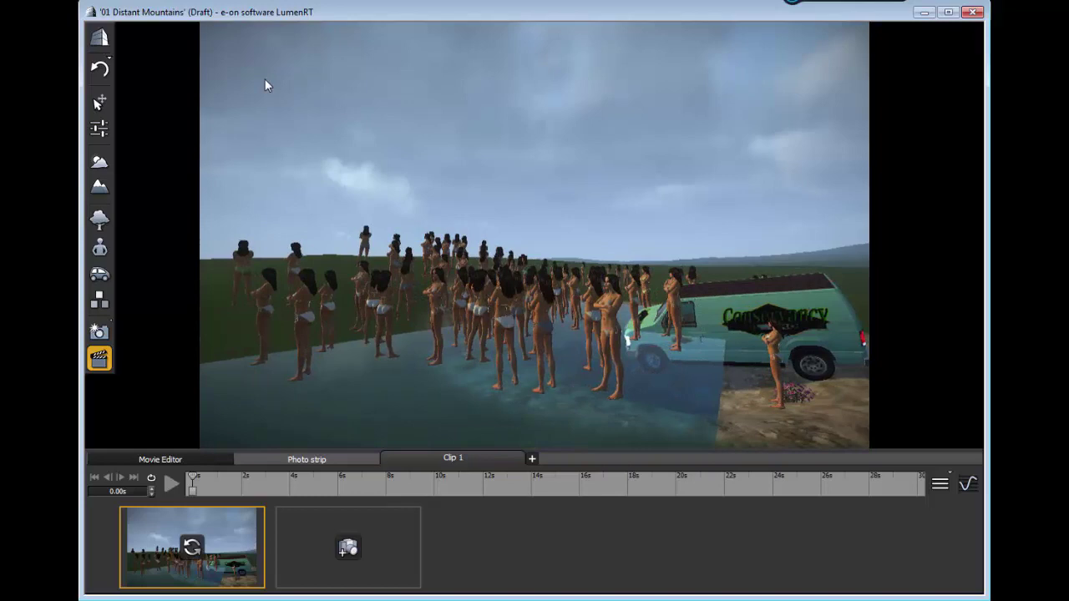
key("Up")
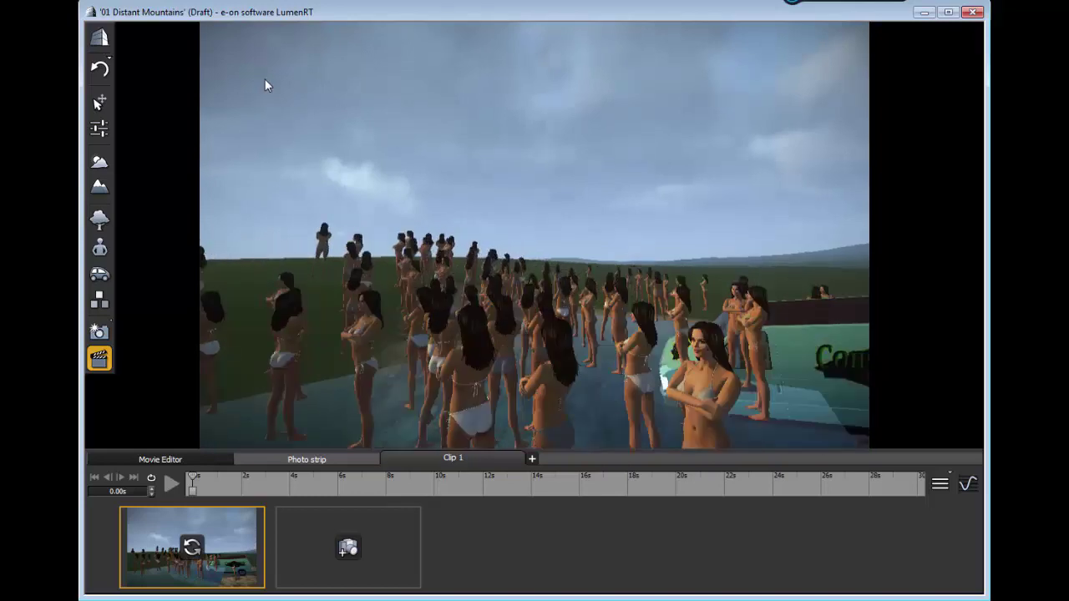
key("Down")
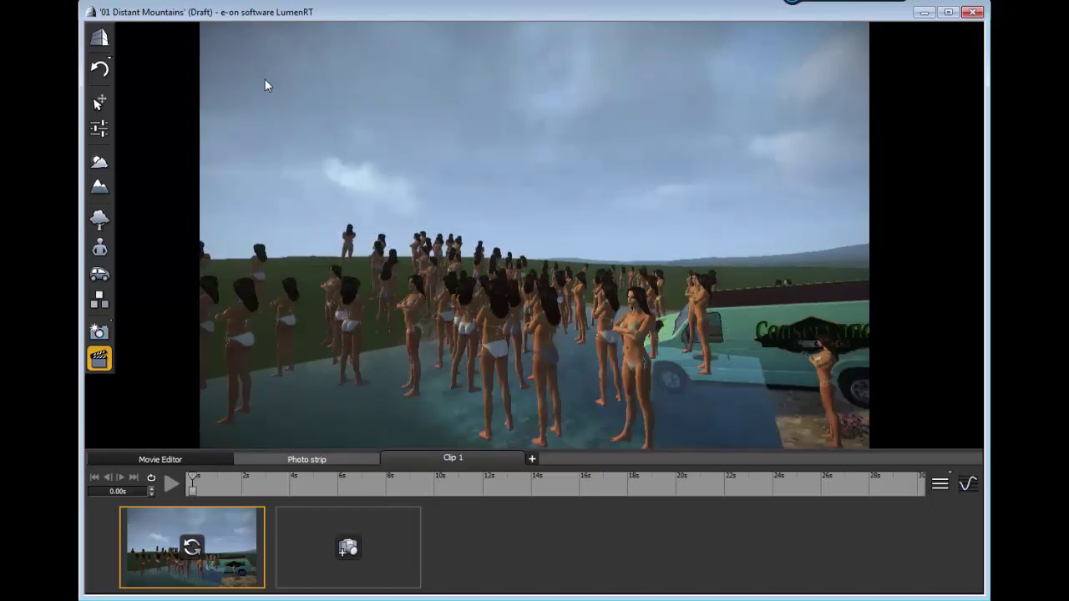
key("Down")
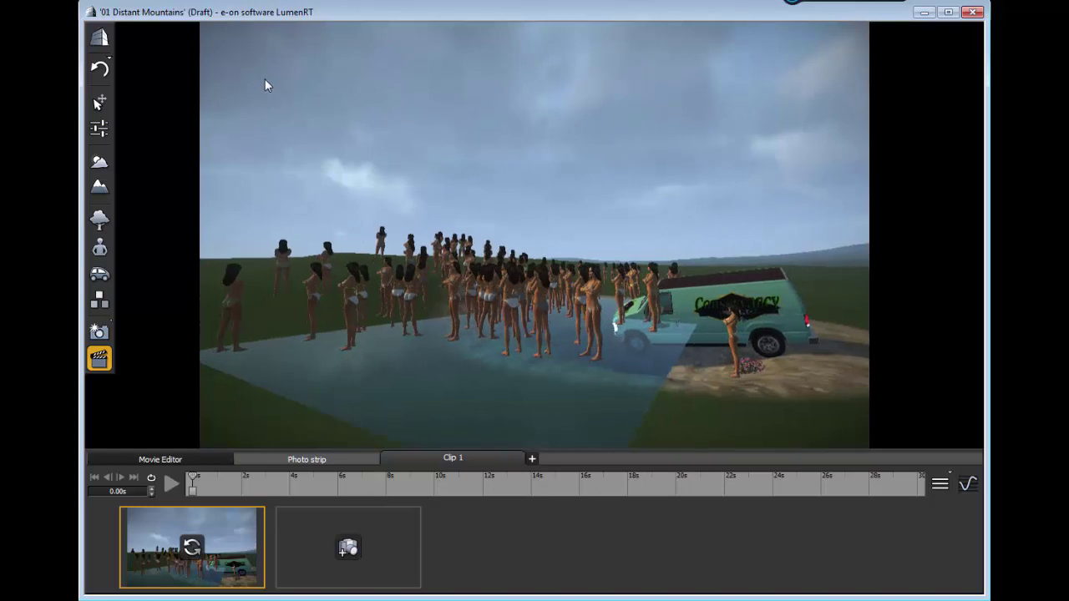
key("Page_Up")
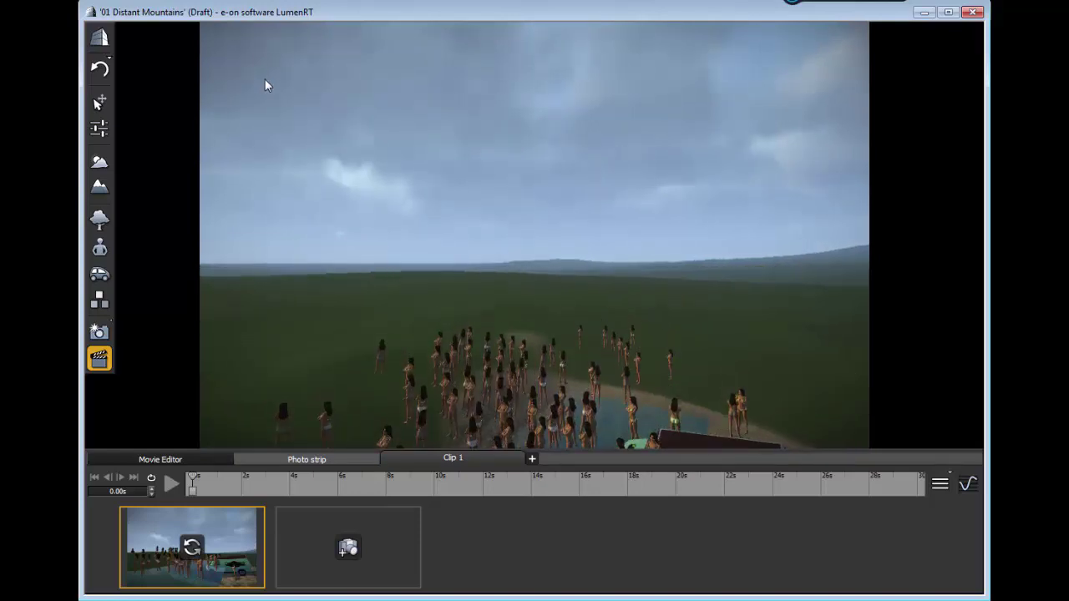
key("Page_Down")
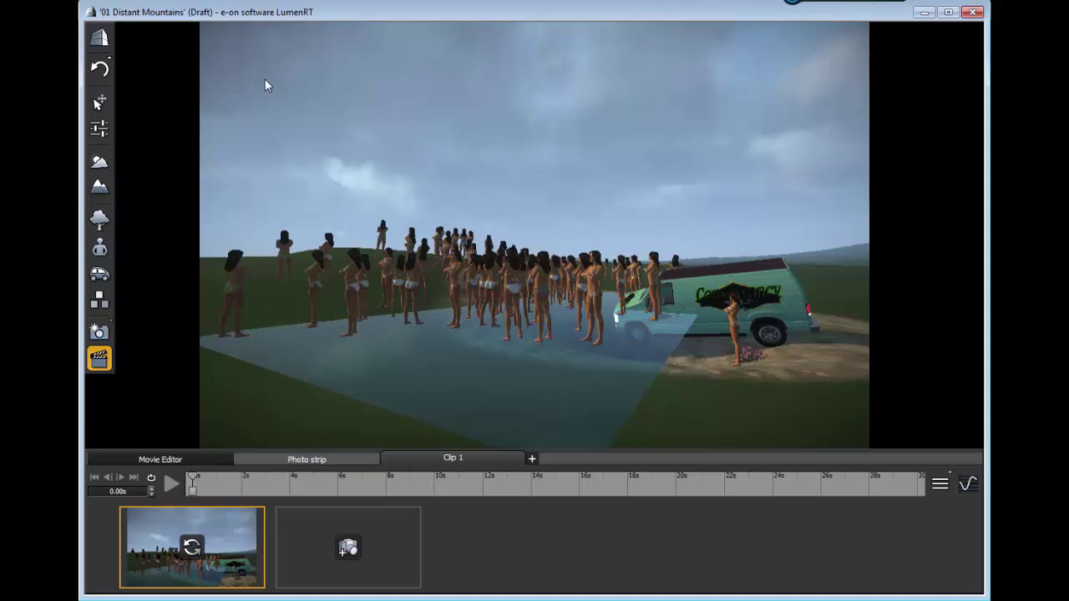
key("Up")
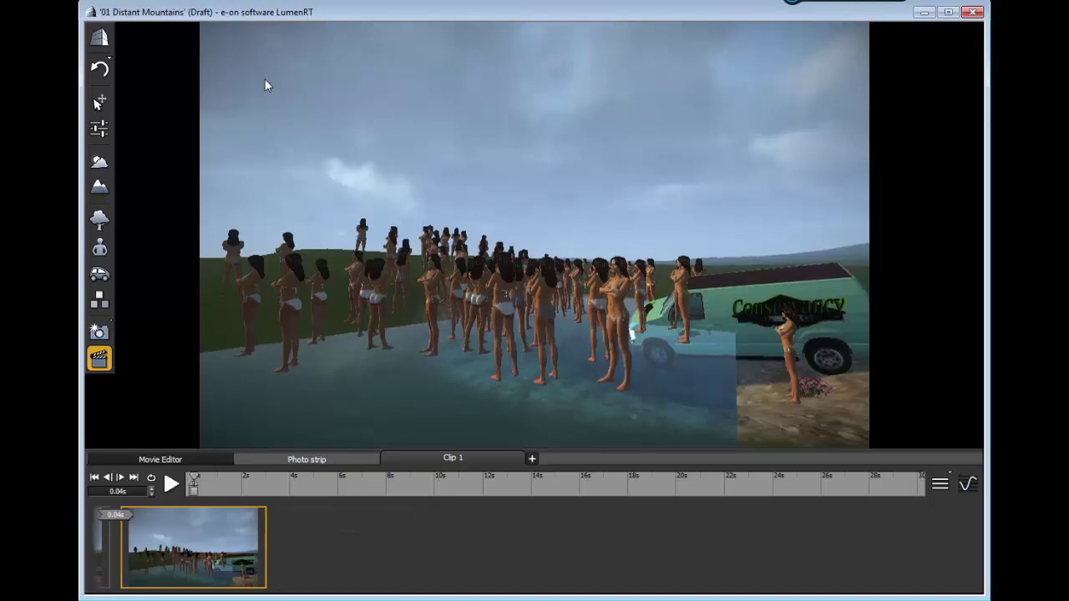
Turn and move the camera forward to look across the crowd toward the horizon.
key("Left")
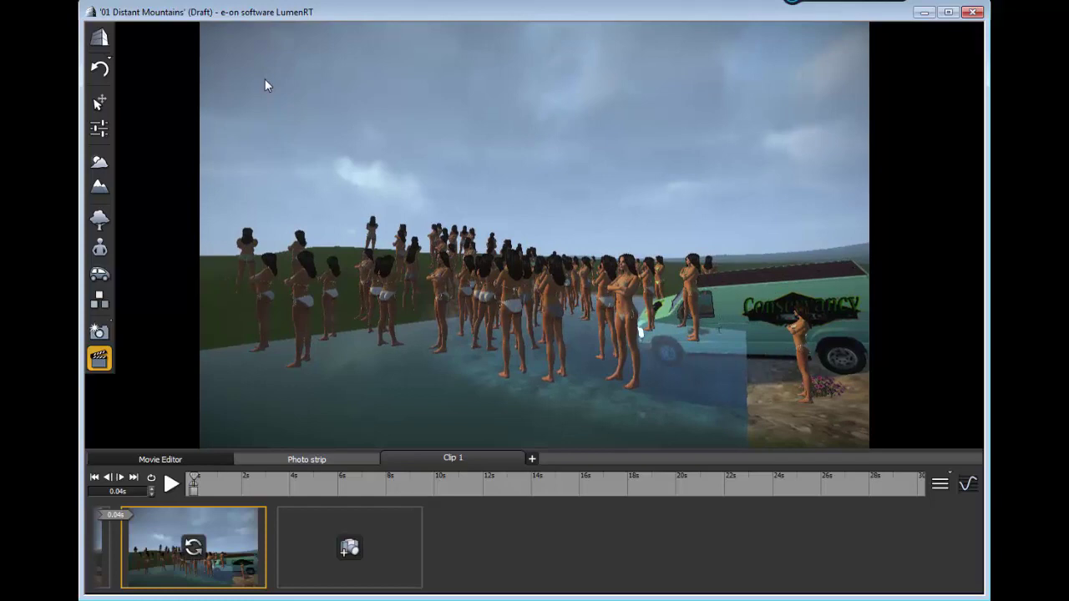
key("Right")
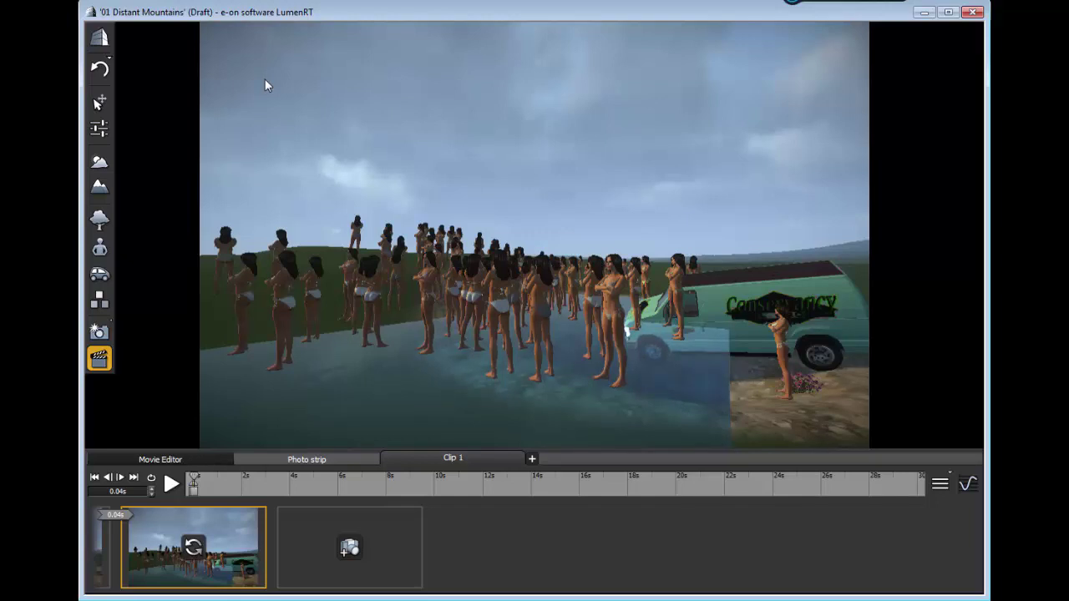
key("Up")
key("Left")
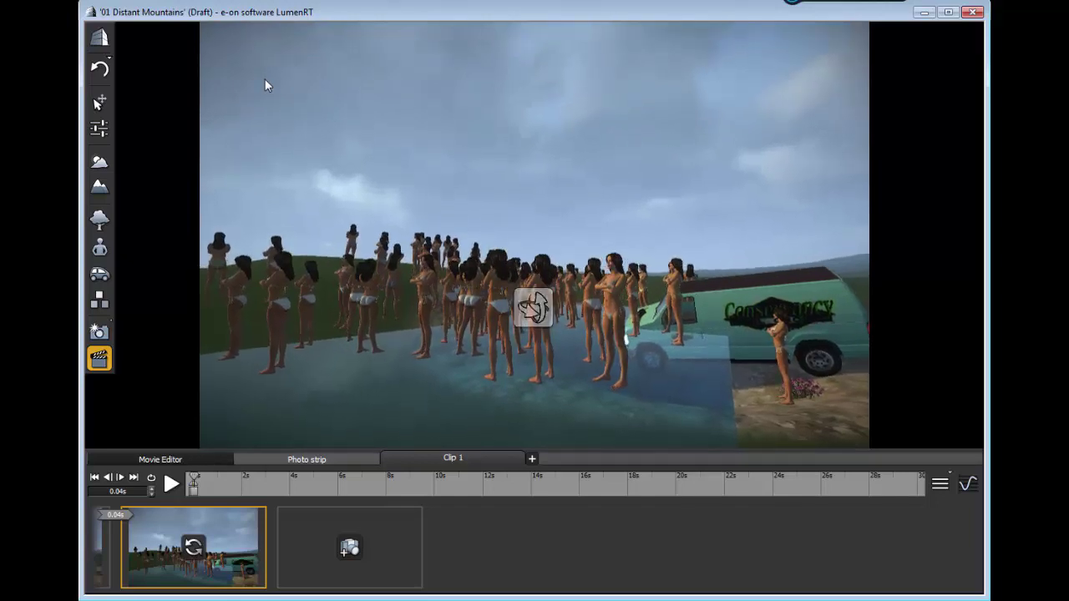
key("Left")
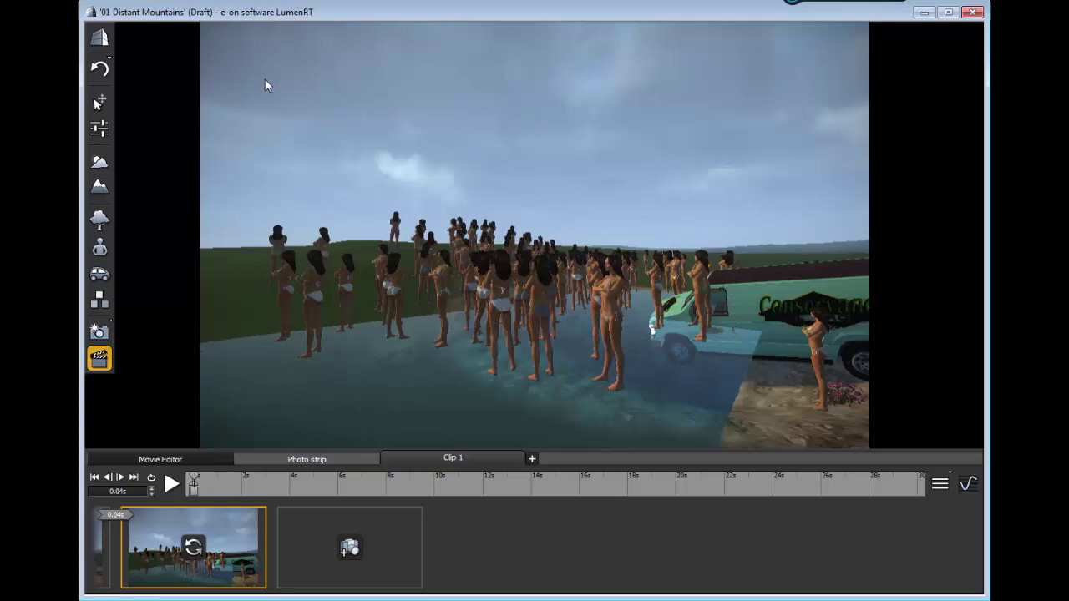
key("Up")
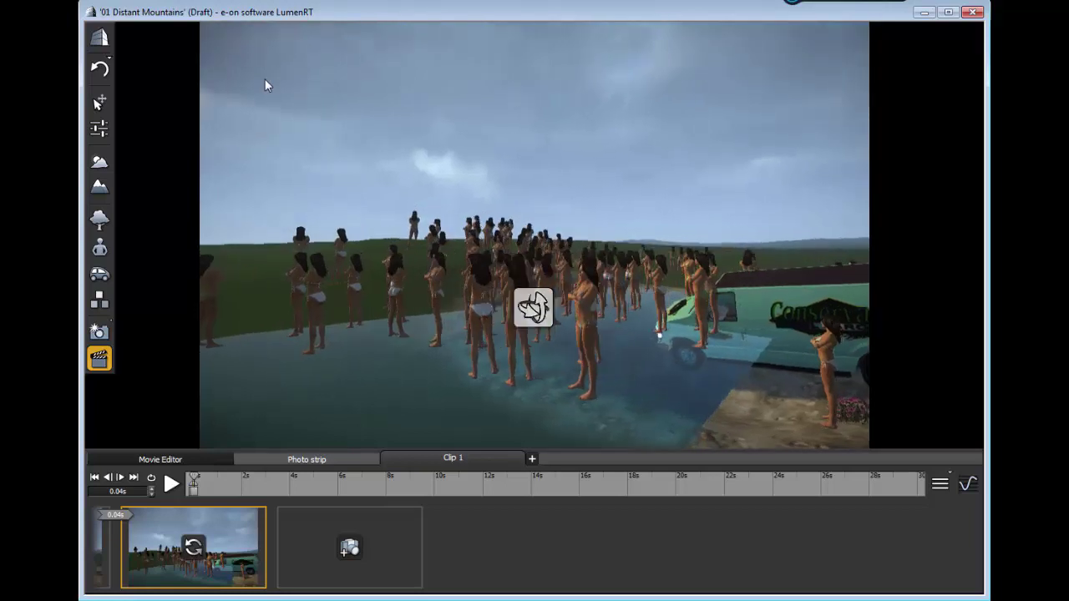
key("Left")
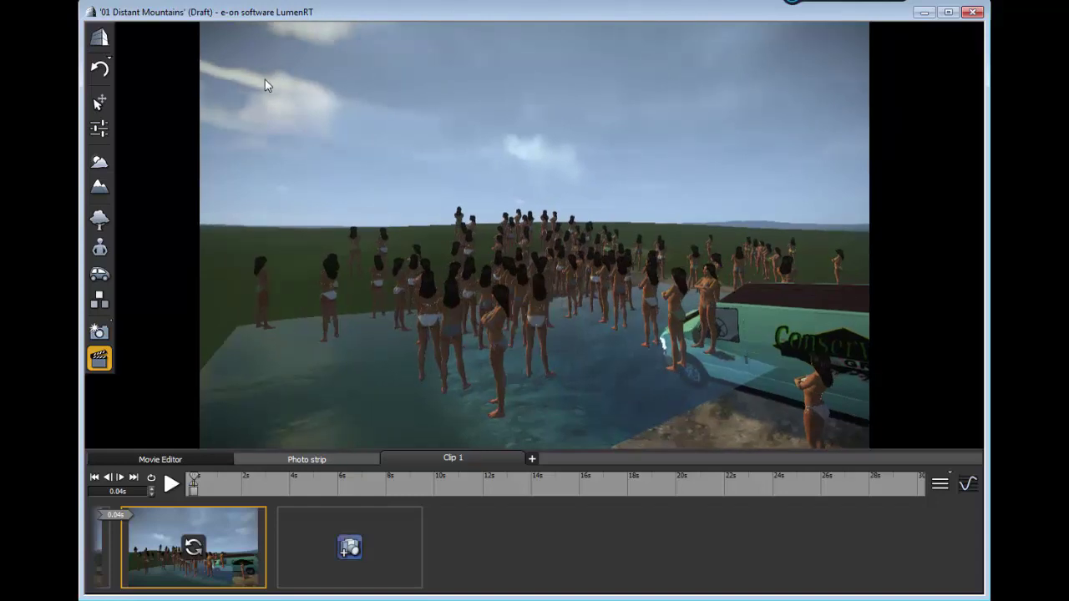
Add two camera keyframes to Clip 1, then fly the camera forward over the crowd.
key("space")
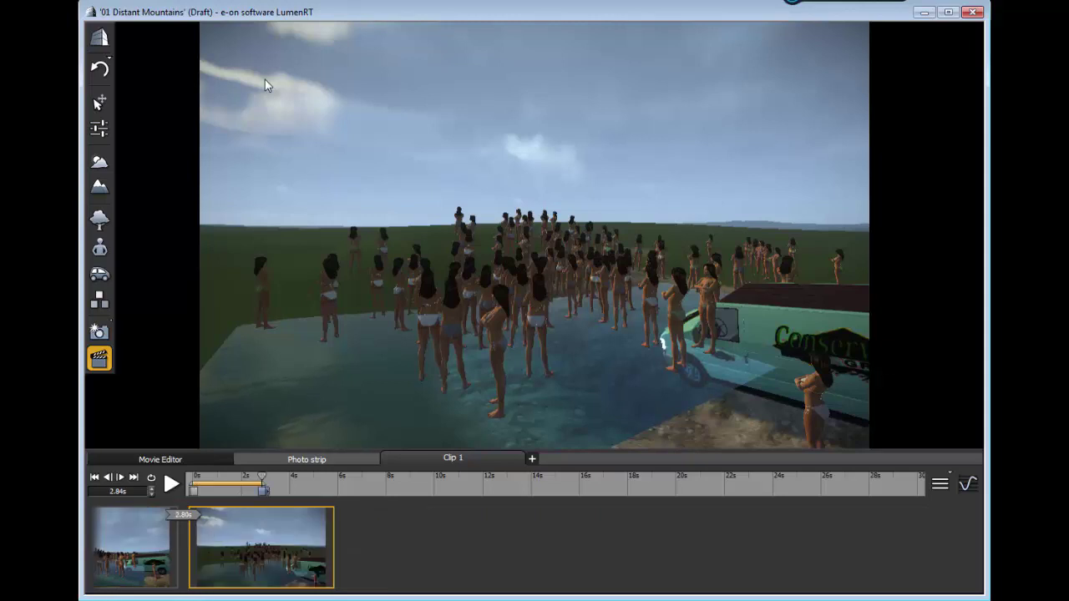
key("space")
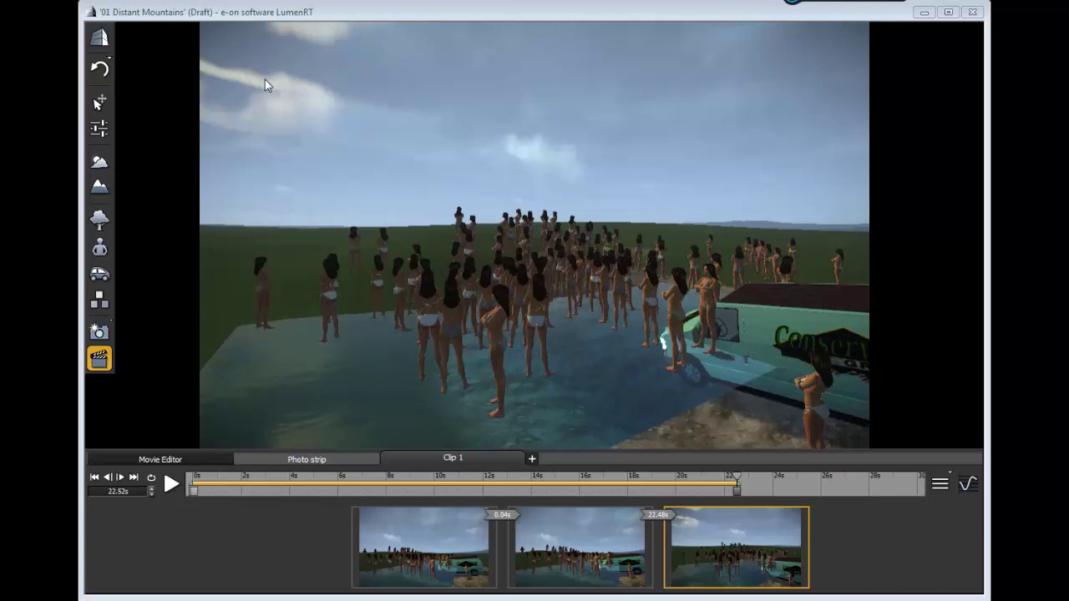
key("Up")
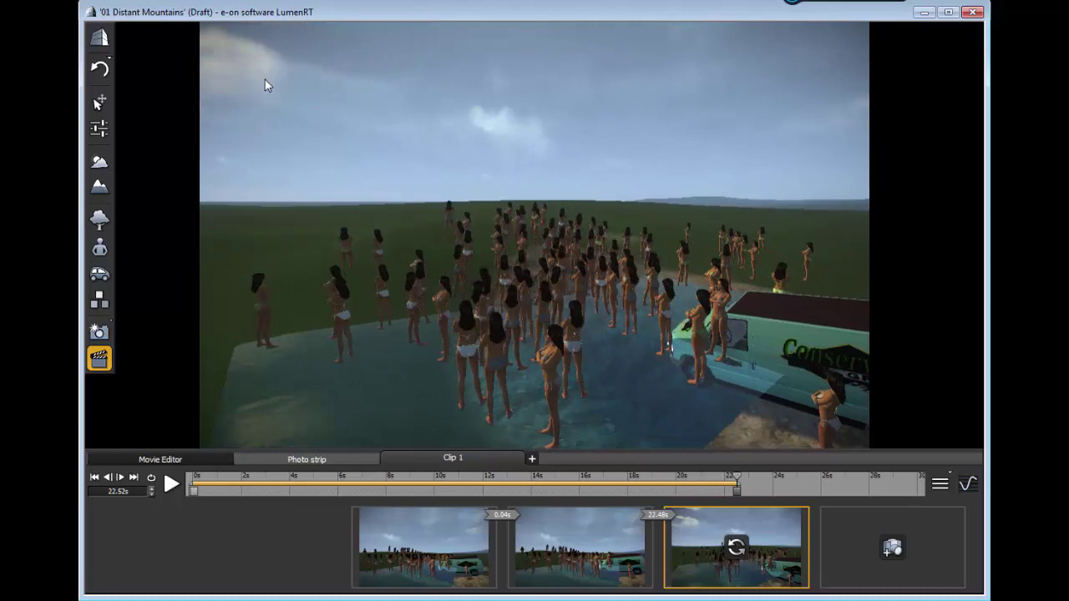
key("Down")
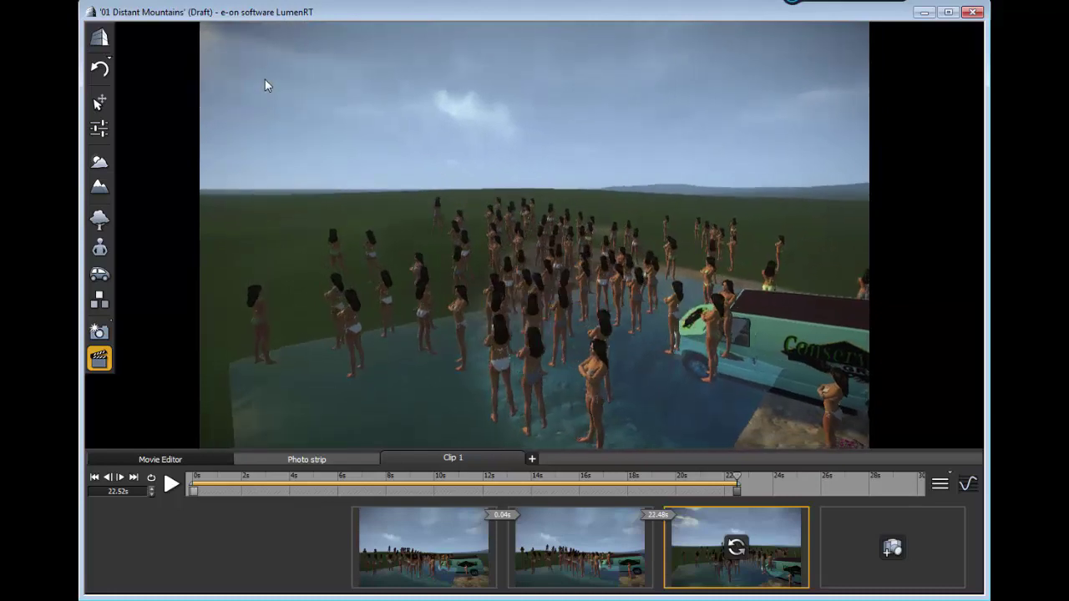
key("Up")
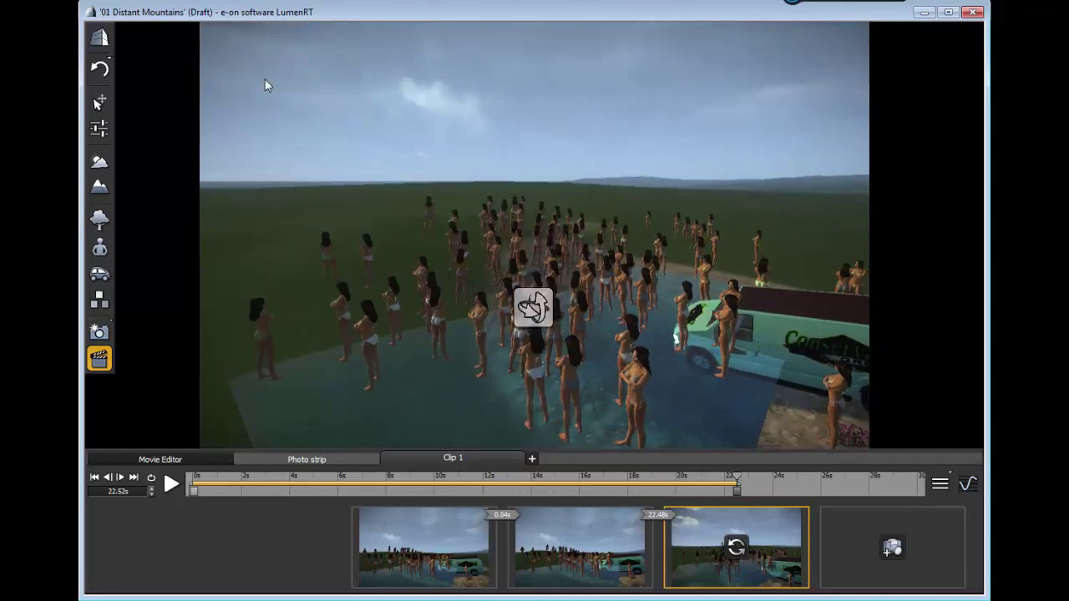
key("Up")
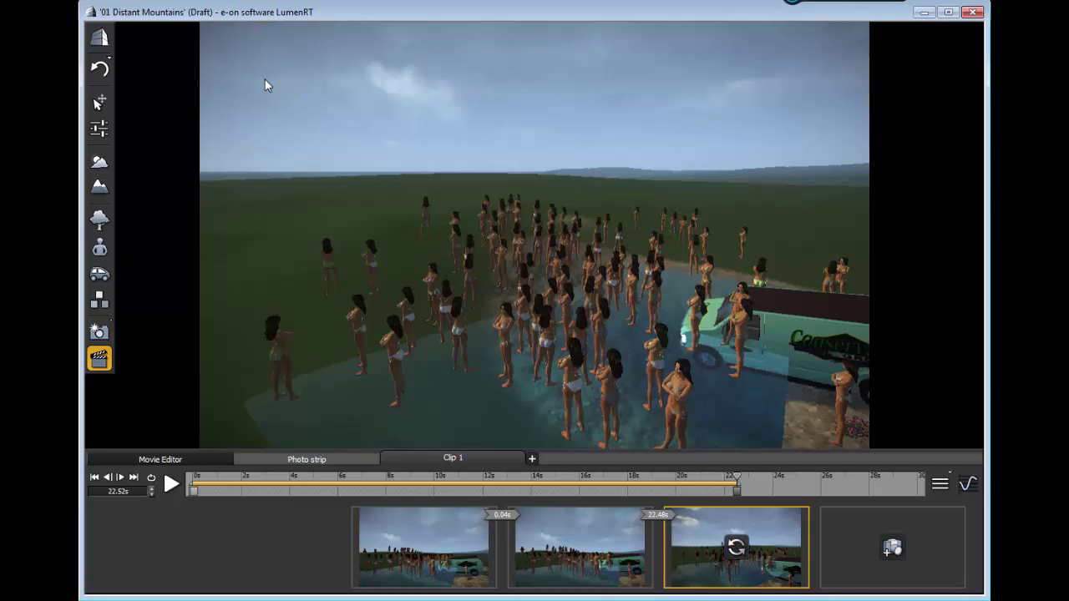
right_click(491, 460)
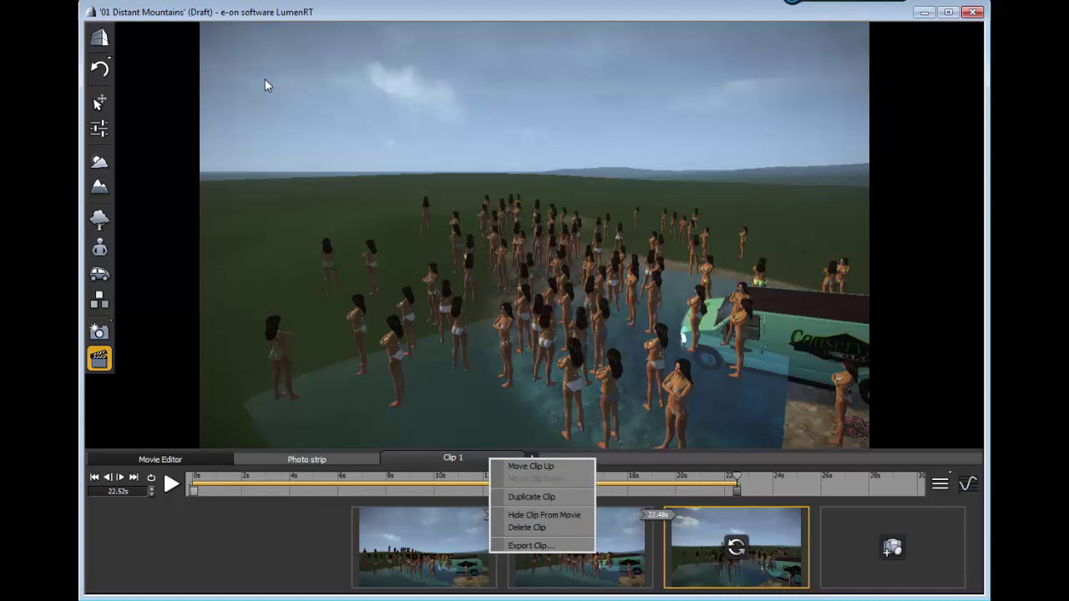
key("Return")
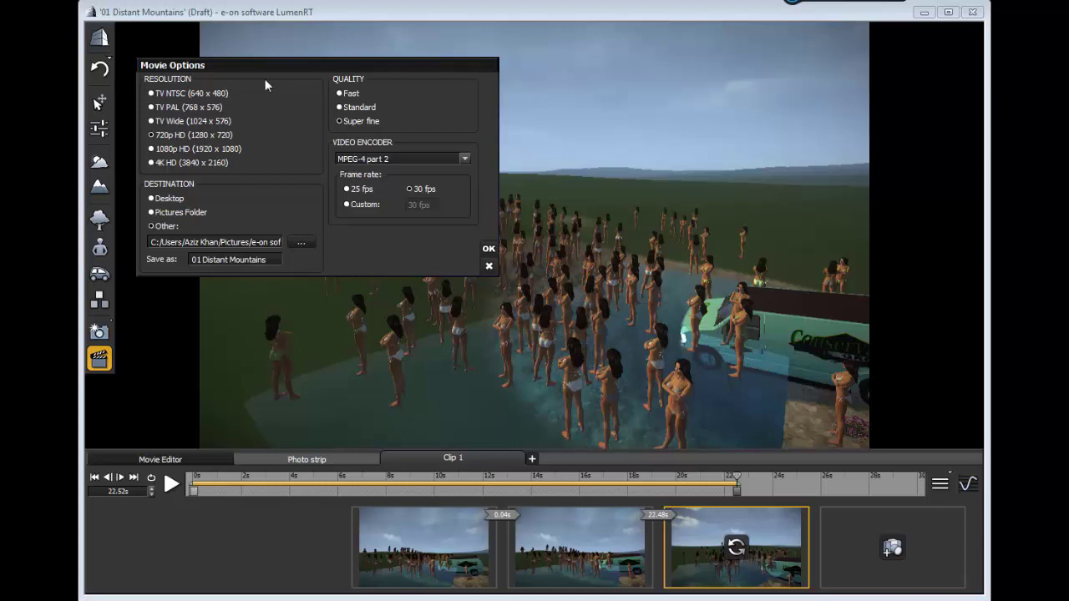
key("Escape")
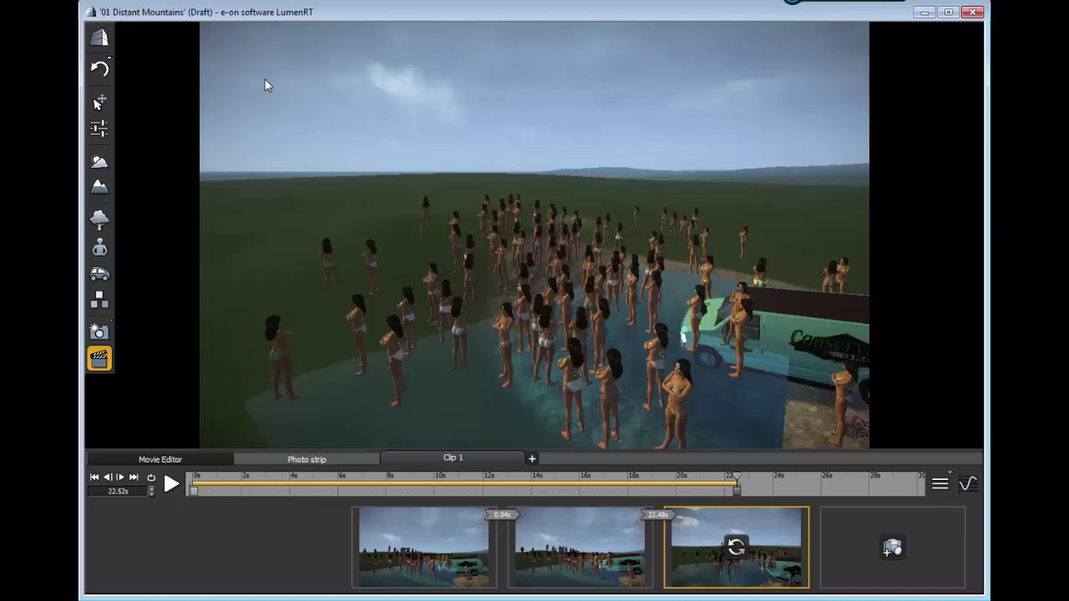
Close the Movie Editor and orbit the full-size view around the crowd, pool and van.
key("Escape")
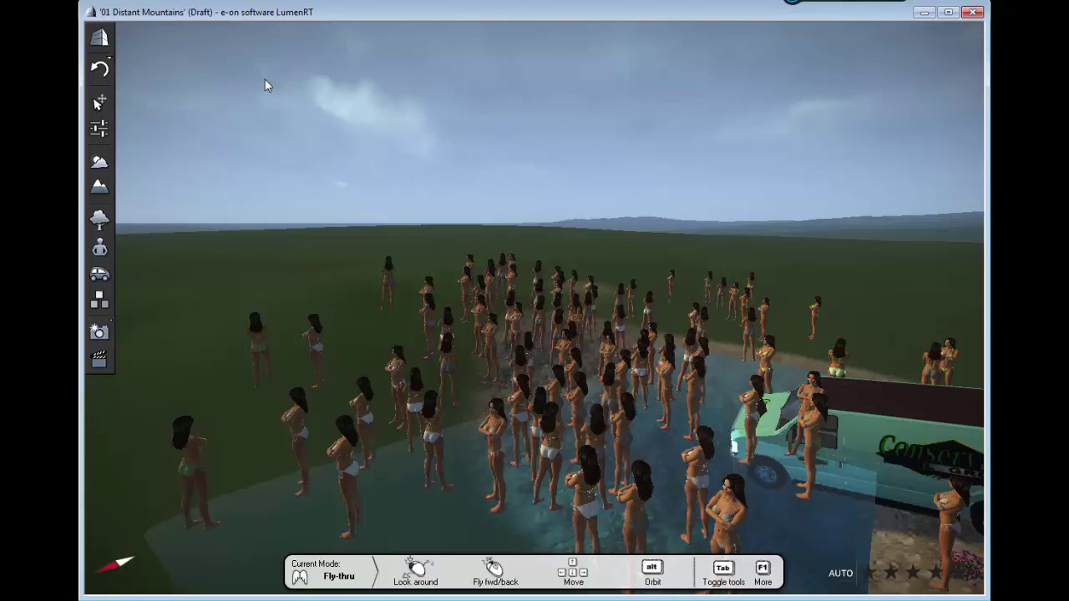
key("alt")
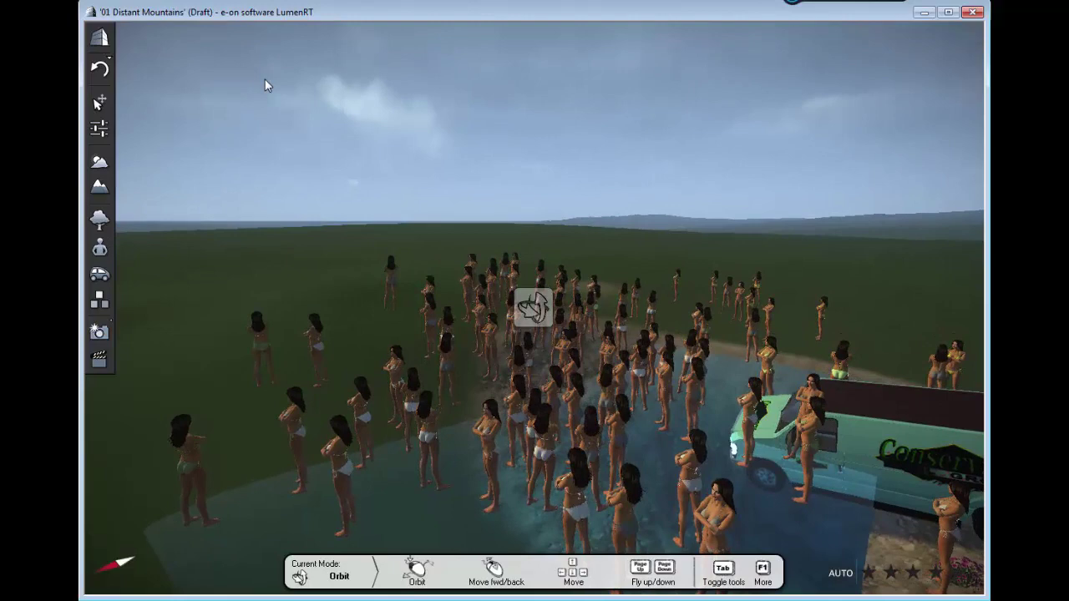
key("Down")
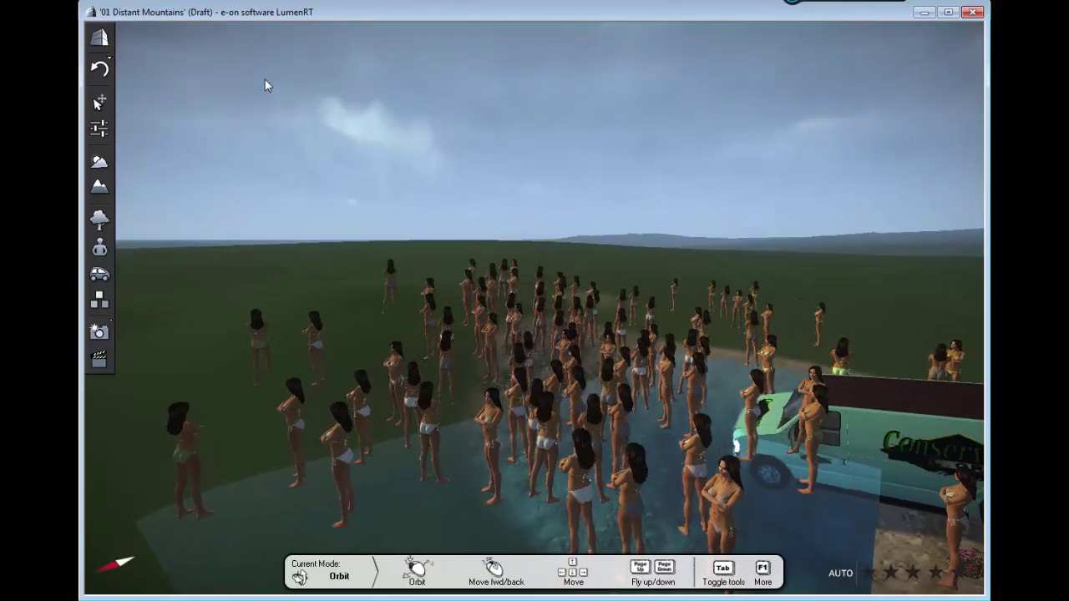
key("Up")
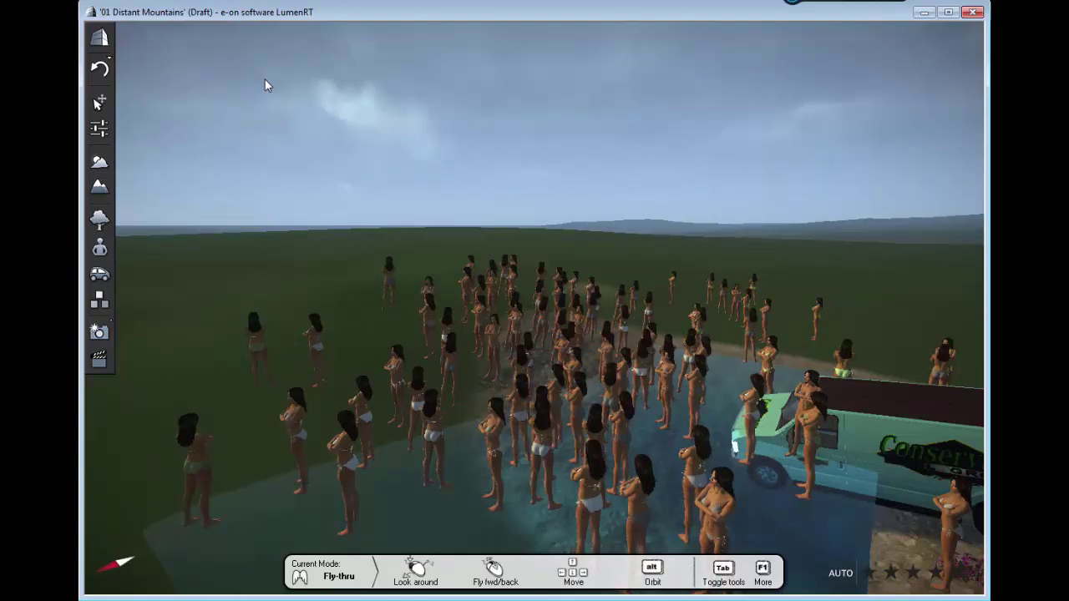
key("alt")
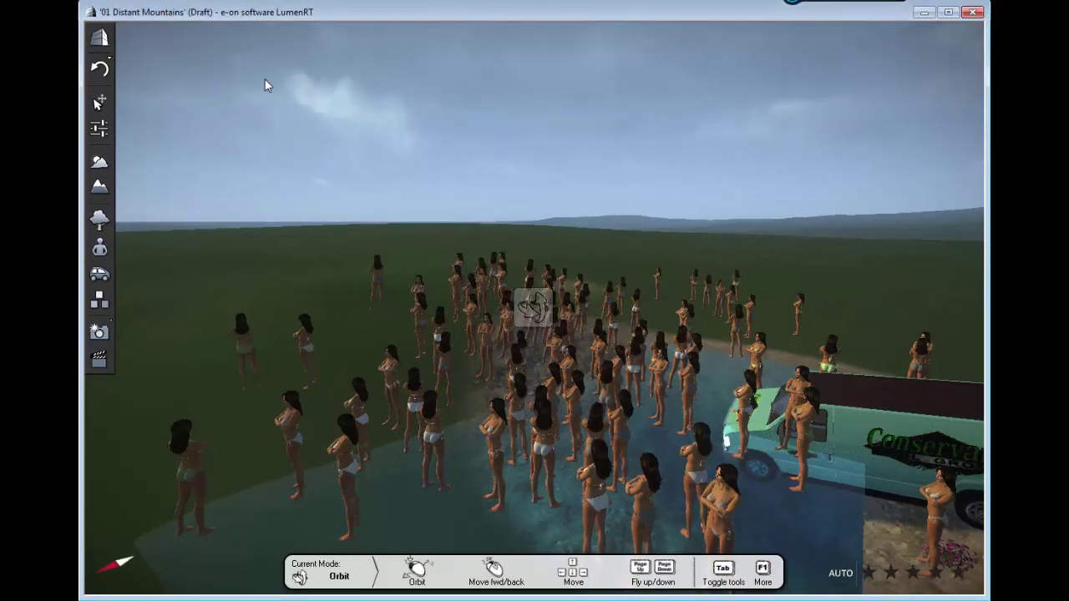
key("Right")
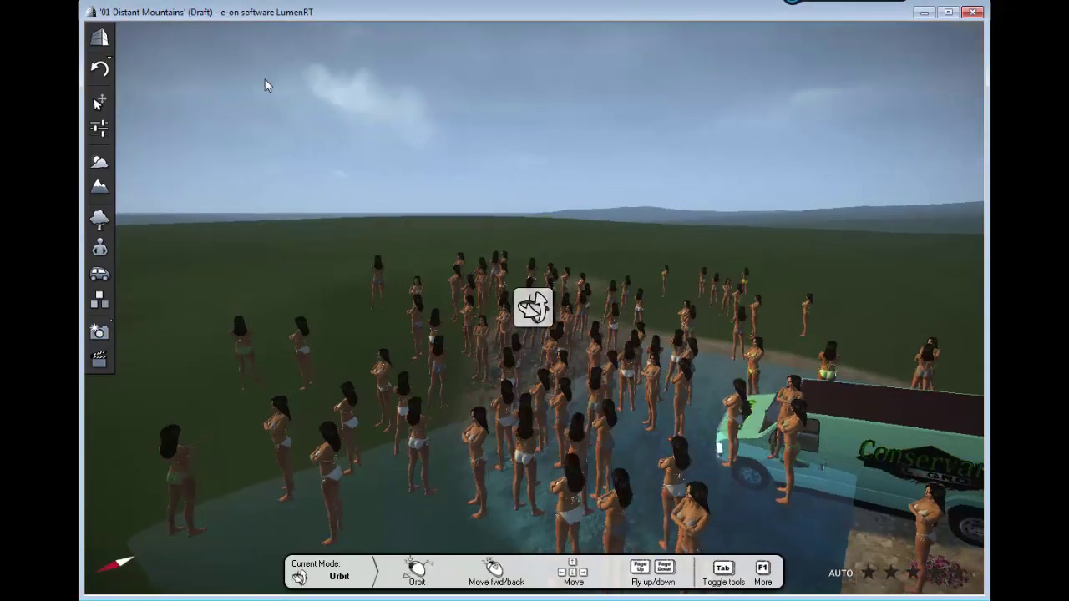
key("Right")
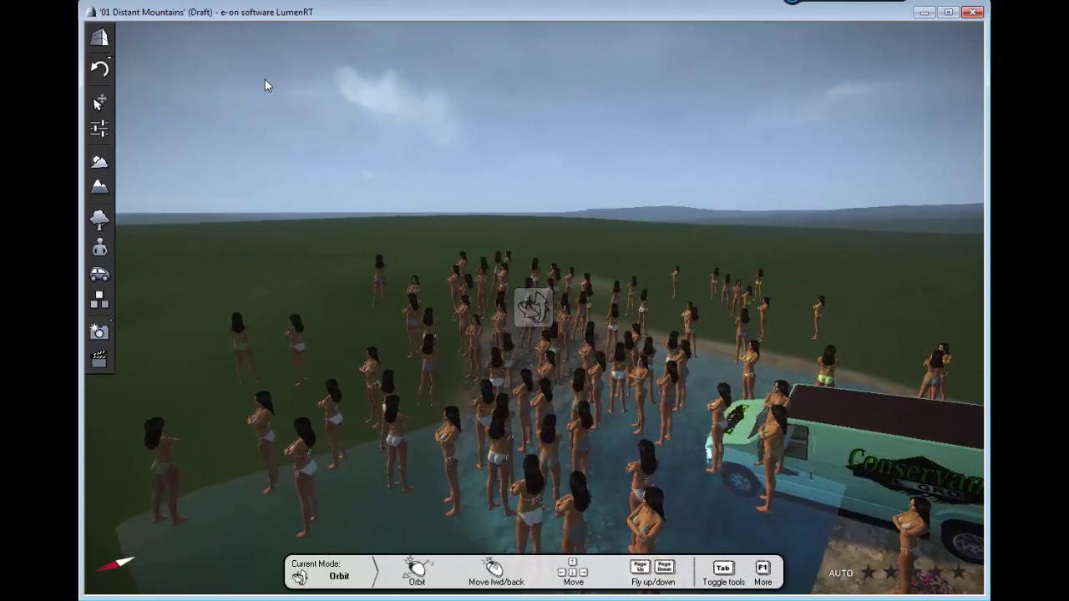
key("alt")
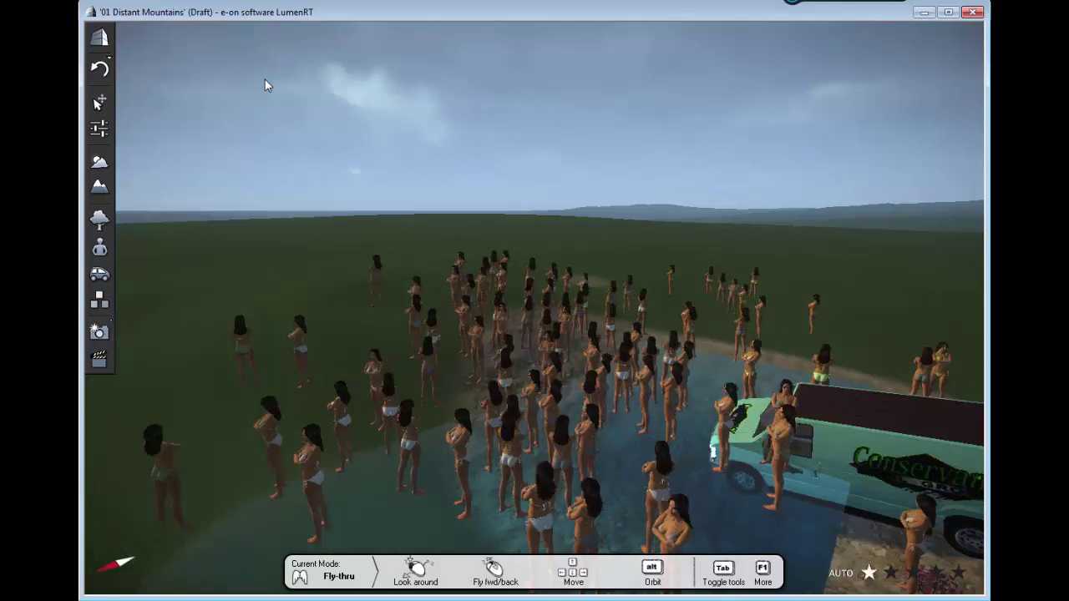
key("Tab")
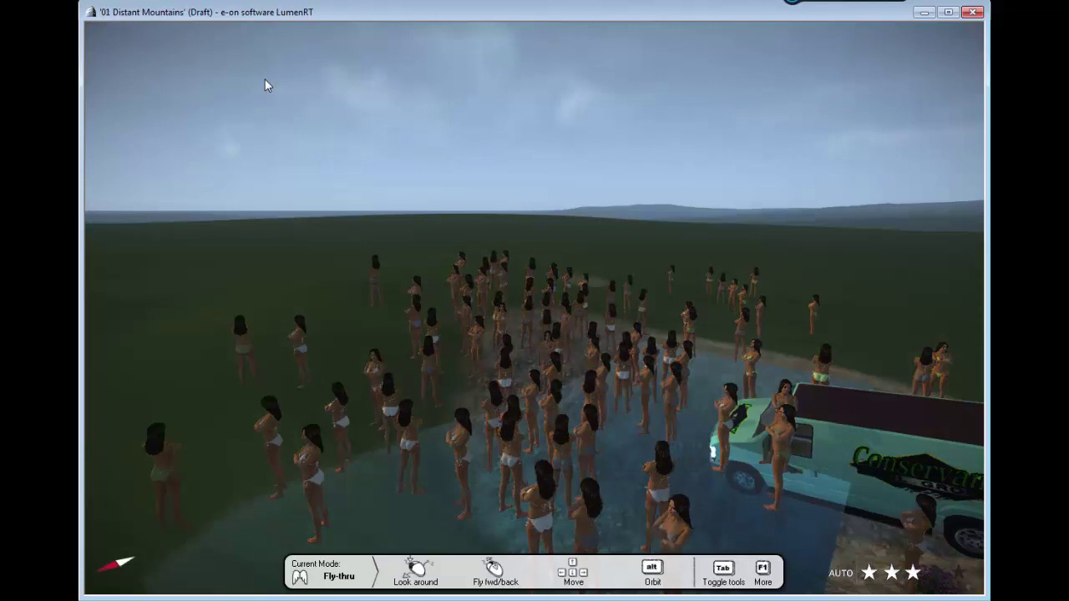
key("Tab")
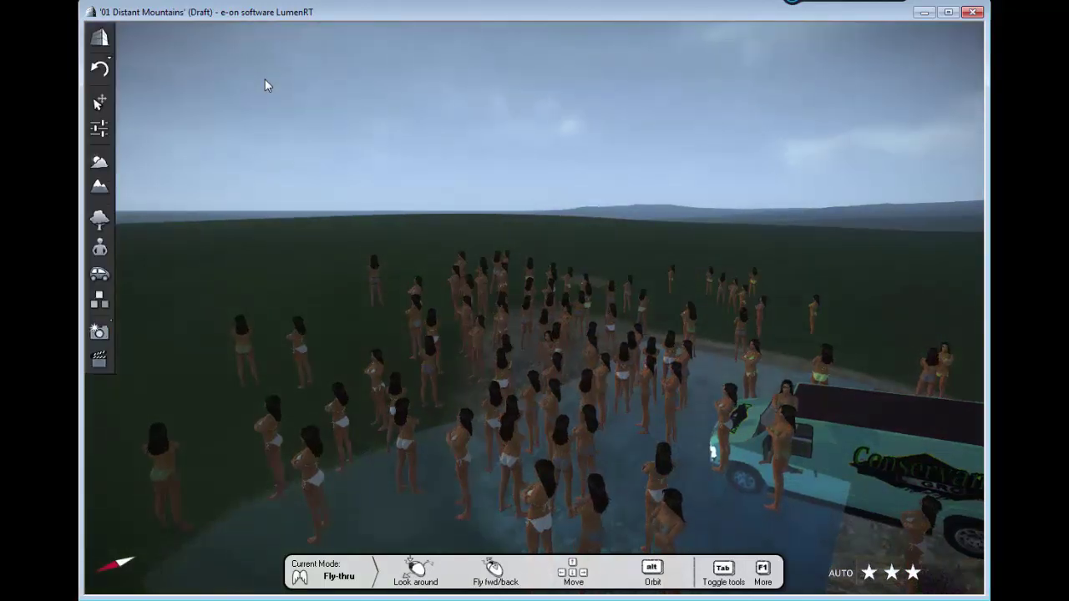
key("Tab")
key("Tab")
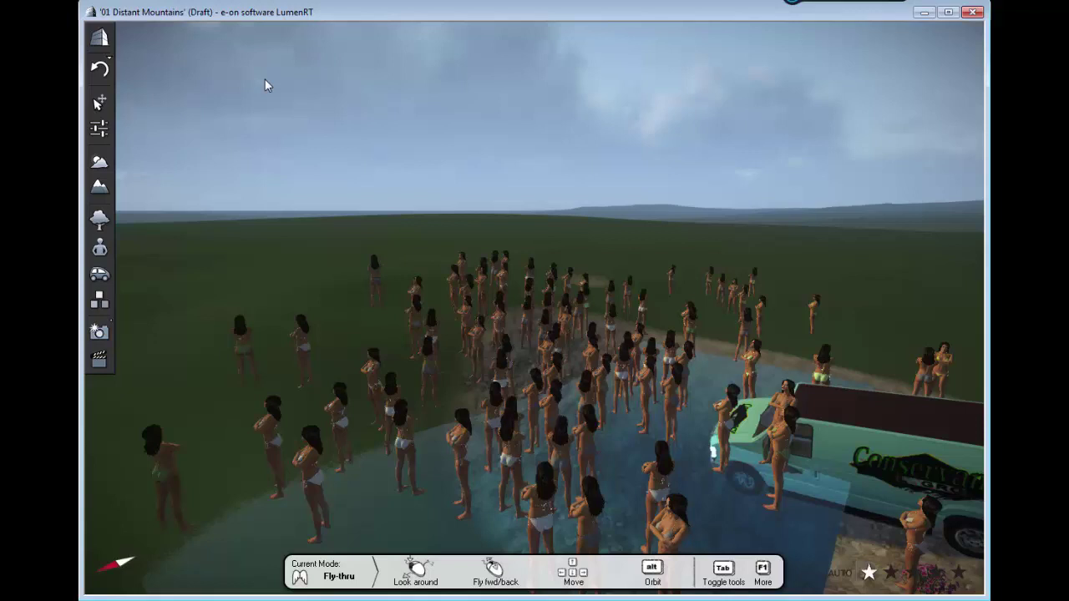
key("Tab")
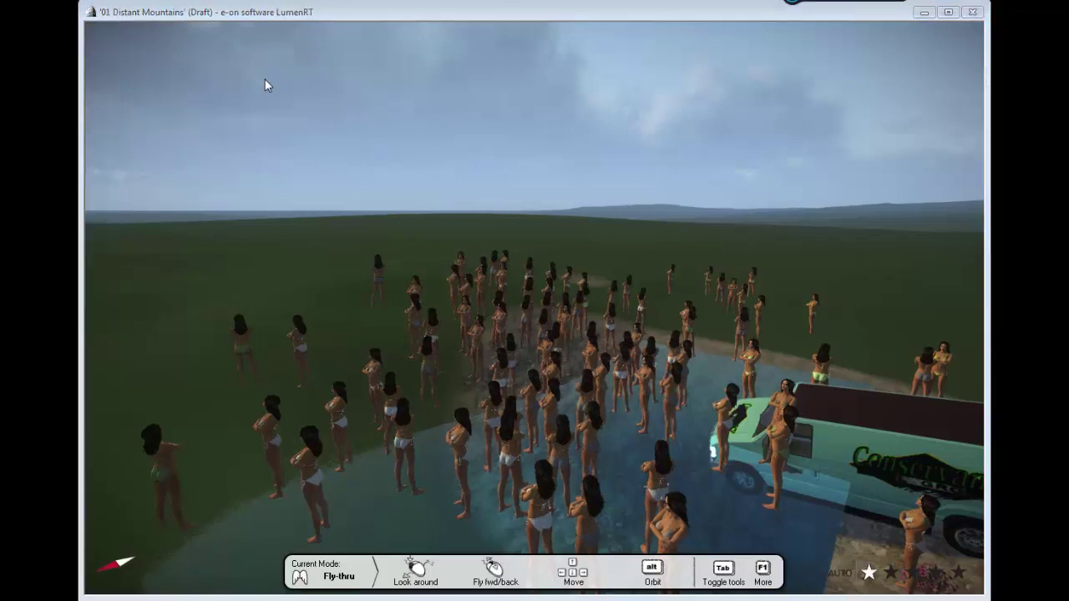
key("Tab")
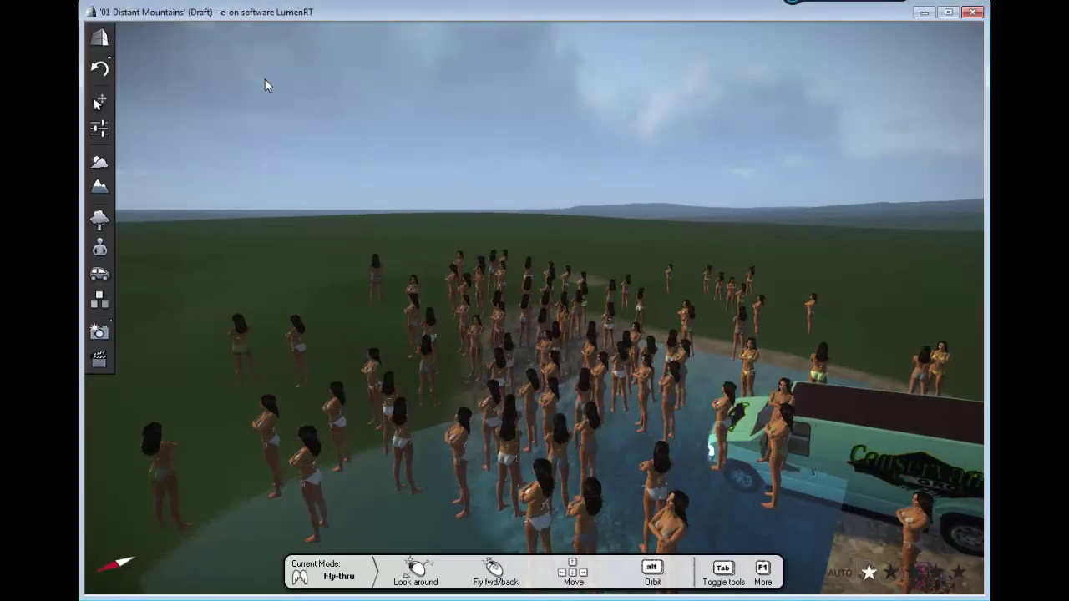